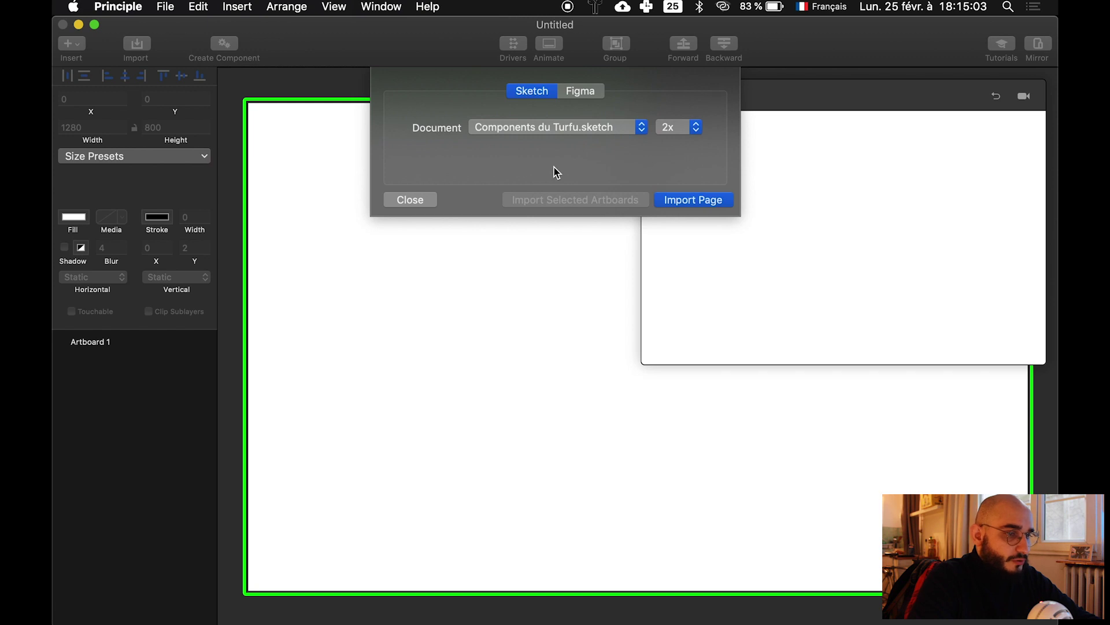
Import the whole page of the Sketch document Components du Turfu.sketch at 2x scale
left_click(699, 202)
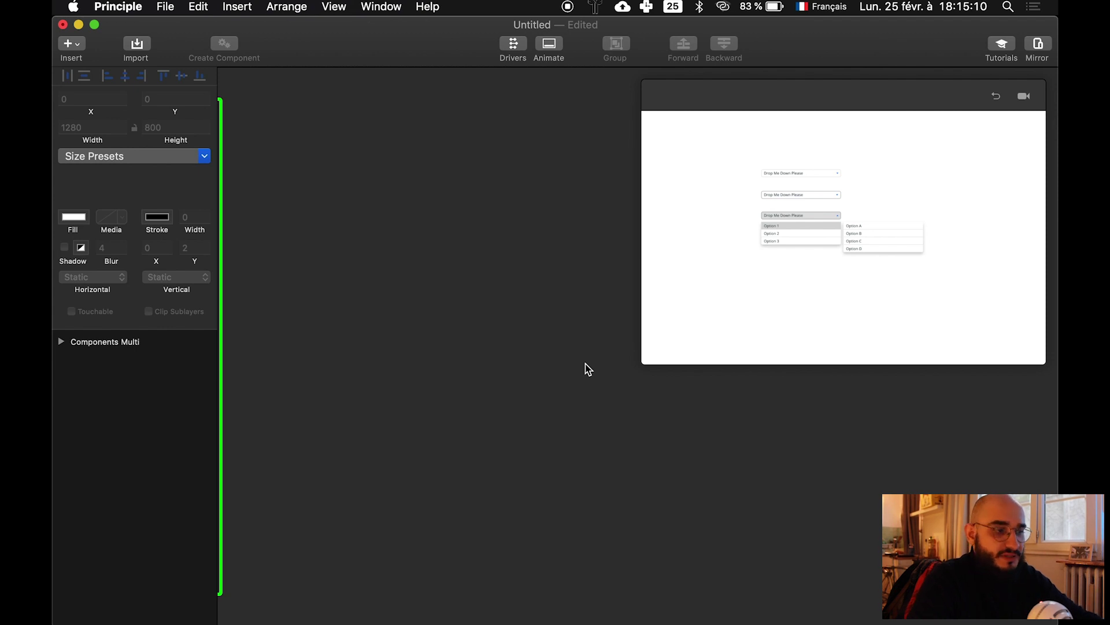
scroll(463, 251, "down", 5)
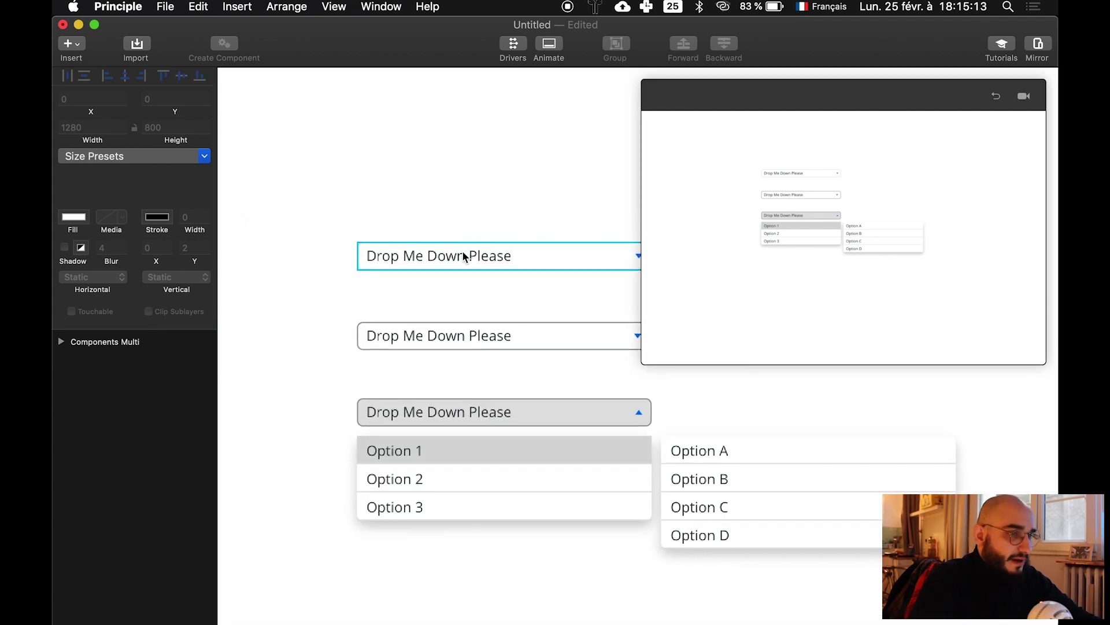
scroll(588, 242, "right", 3)
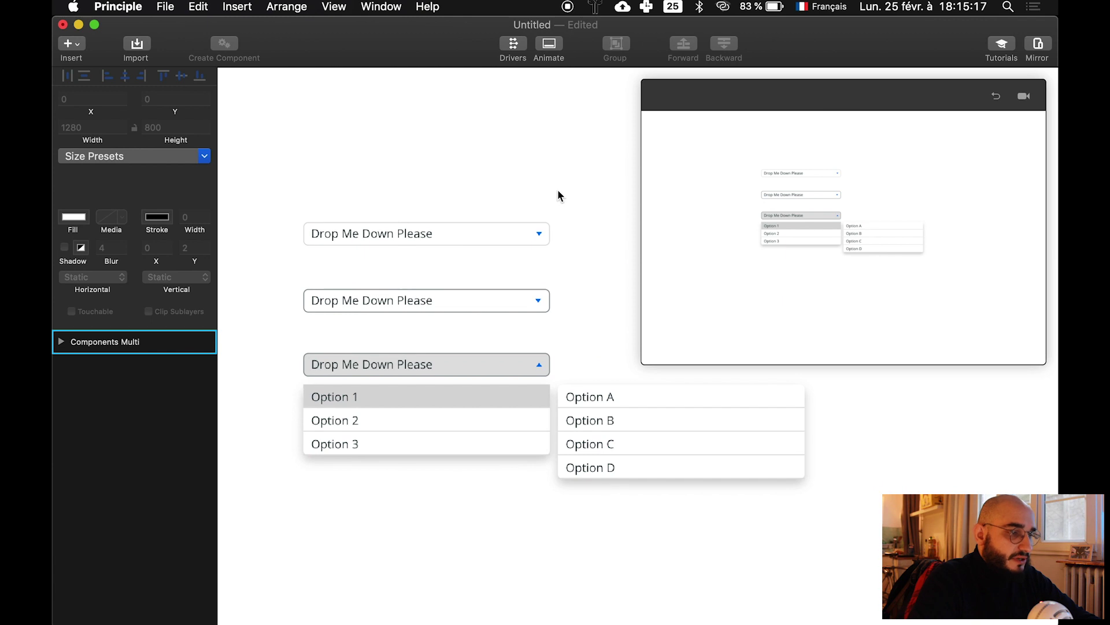
Convert the État Normal dropdown into a component
left_click(491, 233)
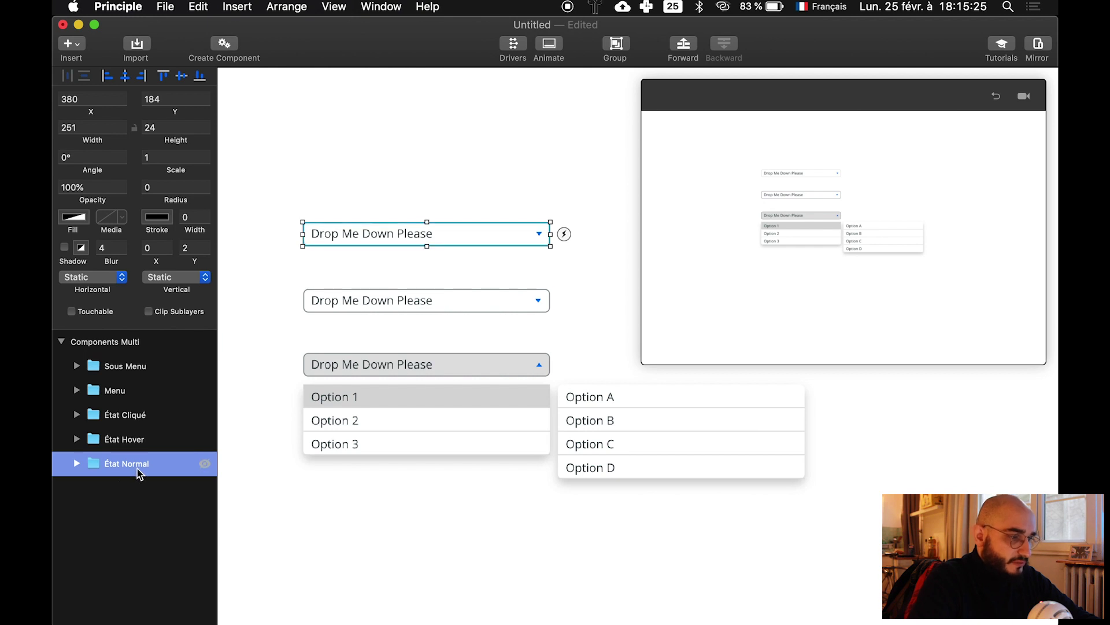
left_click(225, 46)
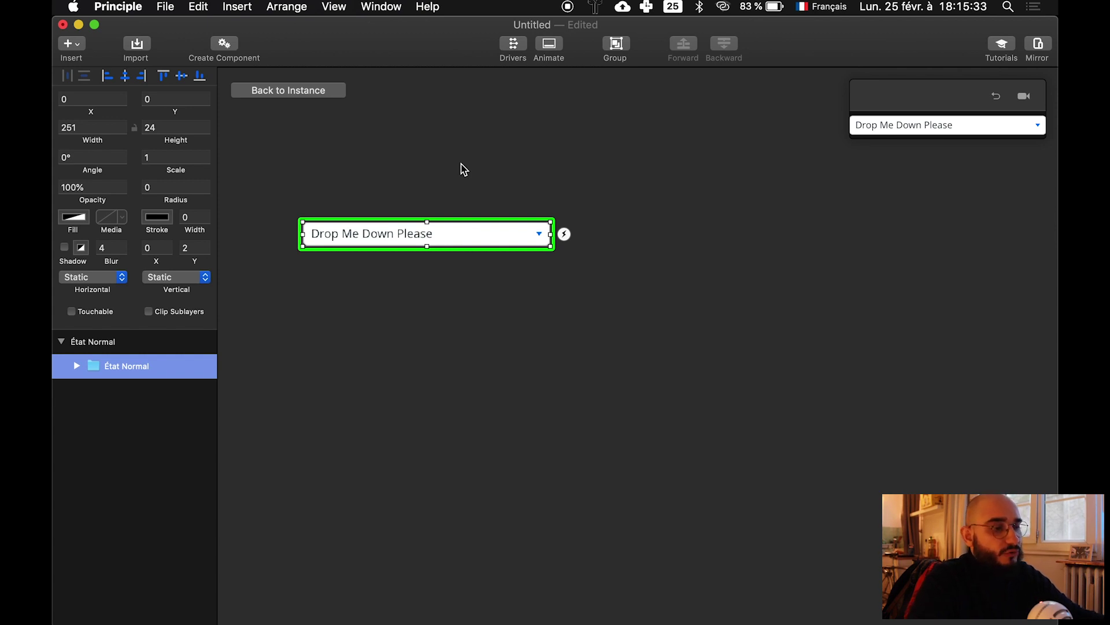
left_click(550, 280)
Add a Hover Inside transition from the État Normal dropdown onto its own artboard to generate a second component state
left_click(486, 232)
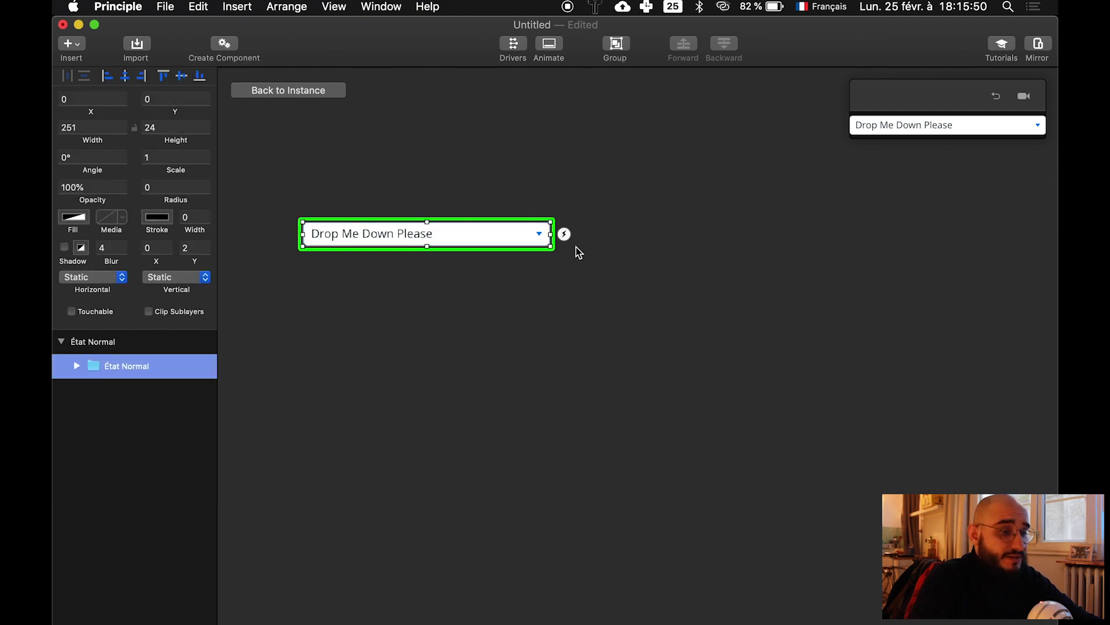
left_click(564, 236)
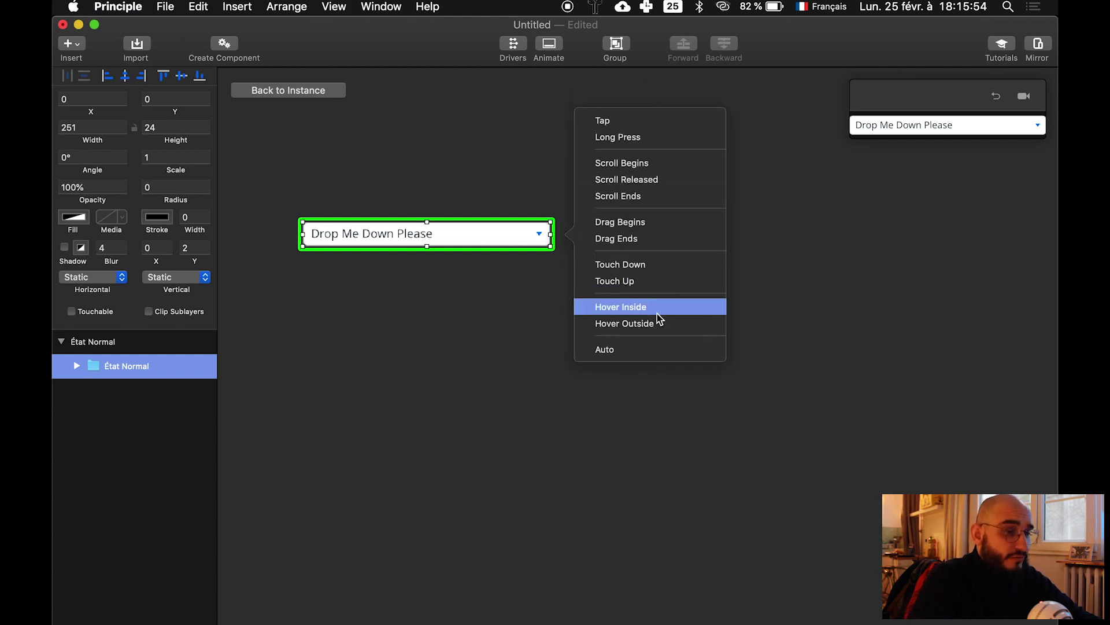
left_click(620, 307)
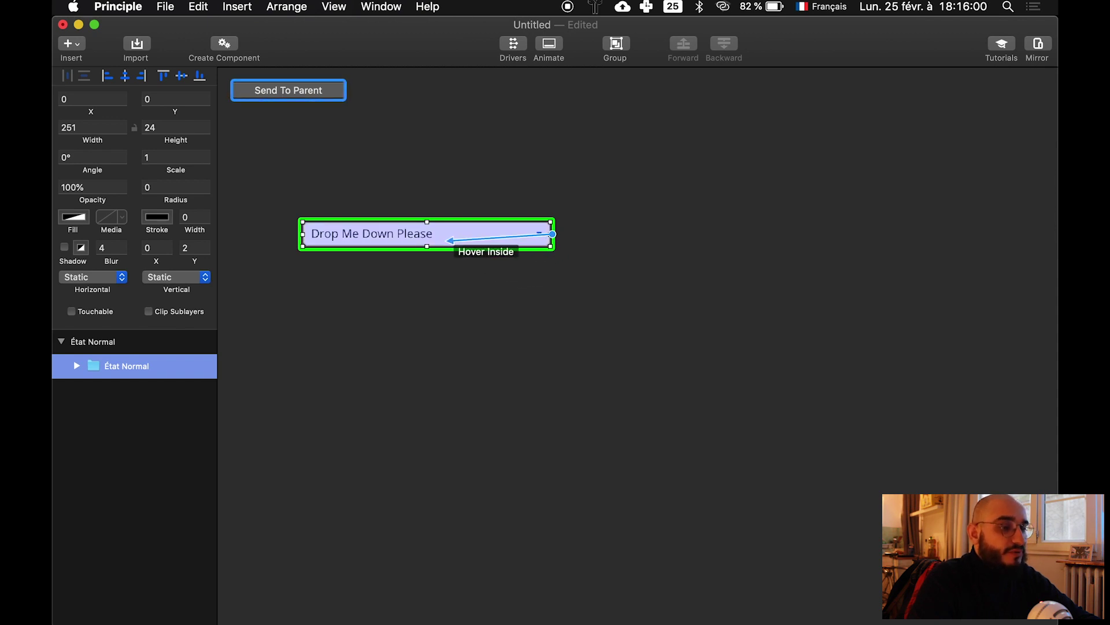
left_click(444, 239)
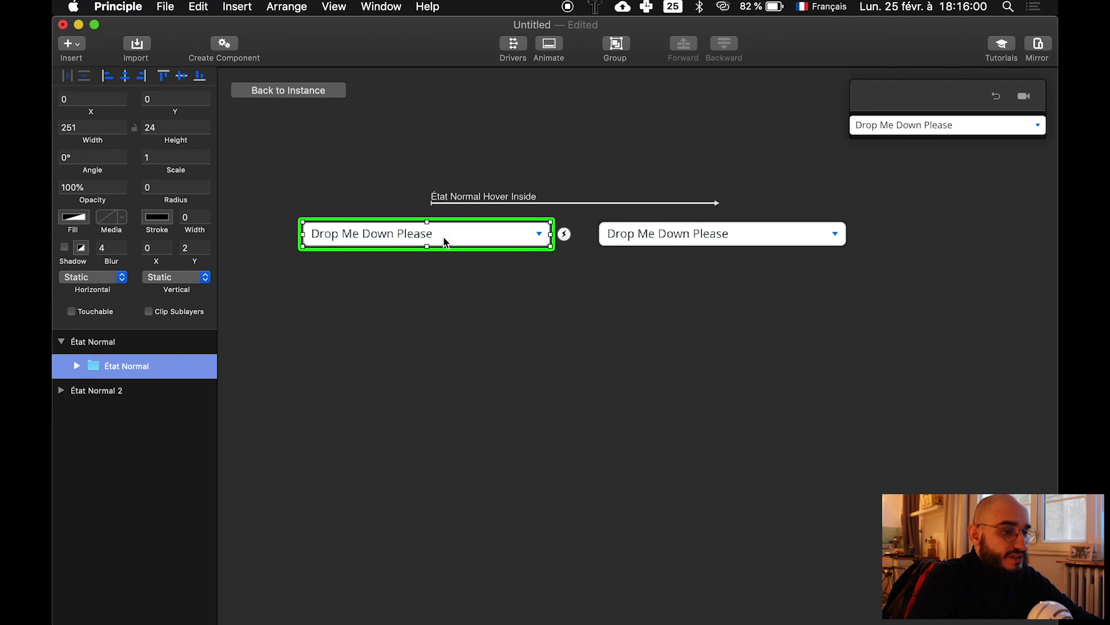
left_click(591, 335)
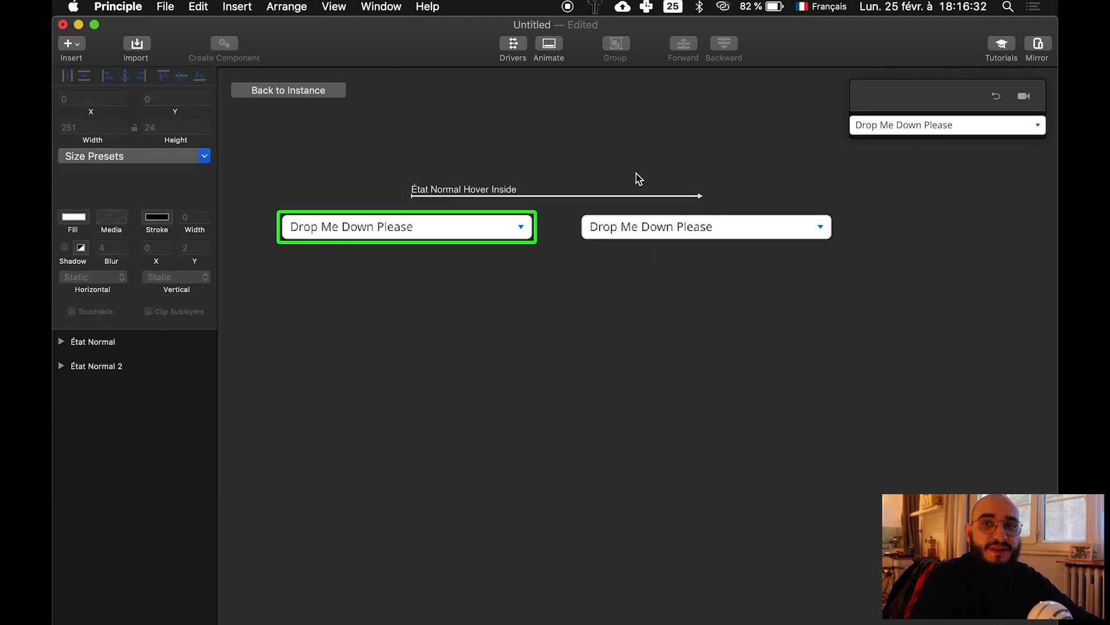
Delete the duplicated dropdown from the État Normal 2 artboard, and cut the État Hover dropdown out of the main artboard
left_click(658, 234)
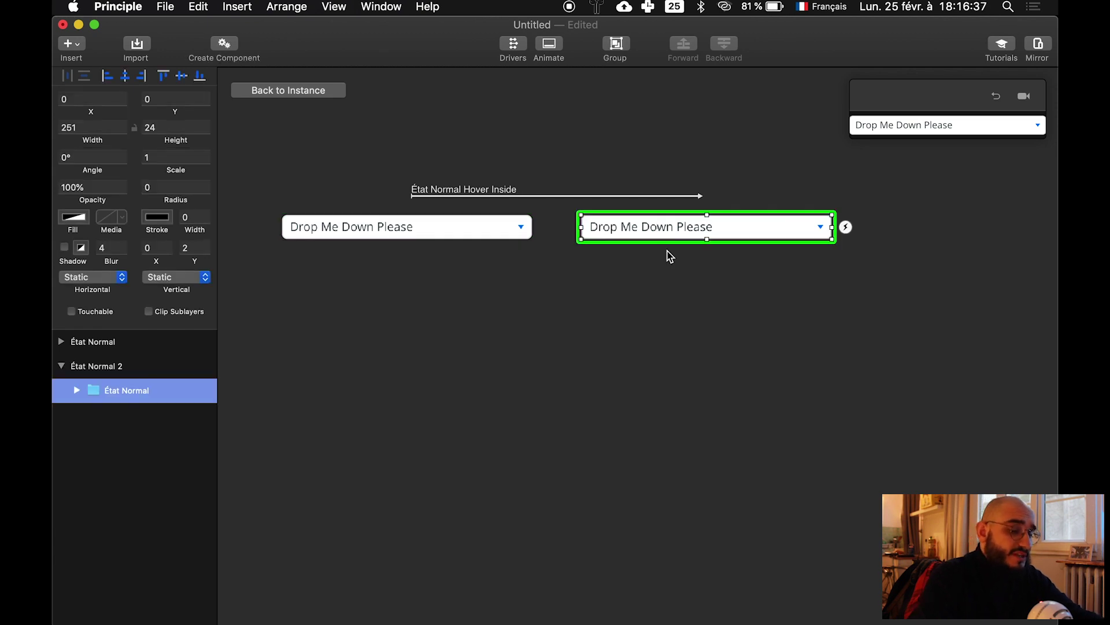
key("BackSpace")
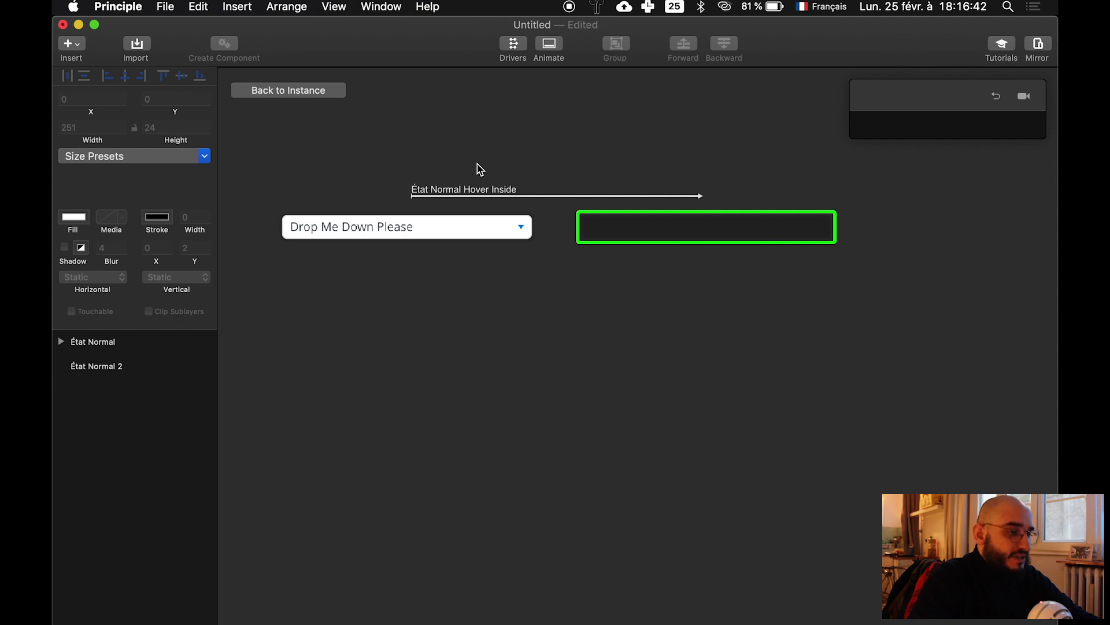
left_click(272, 94)
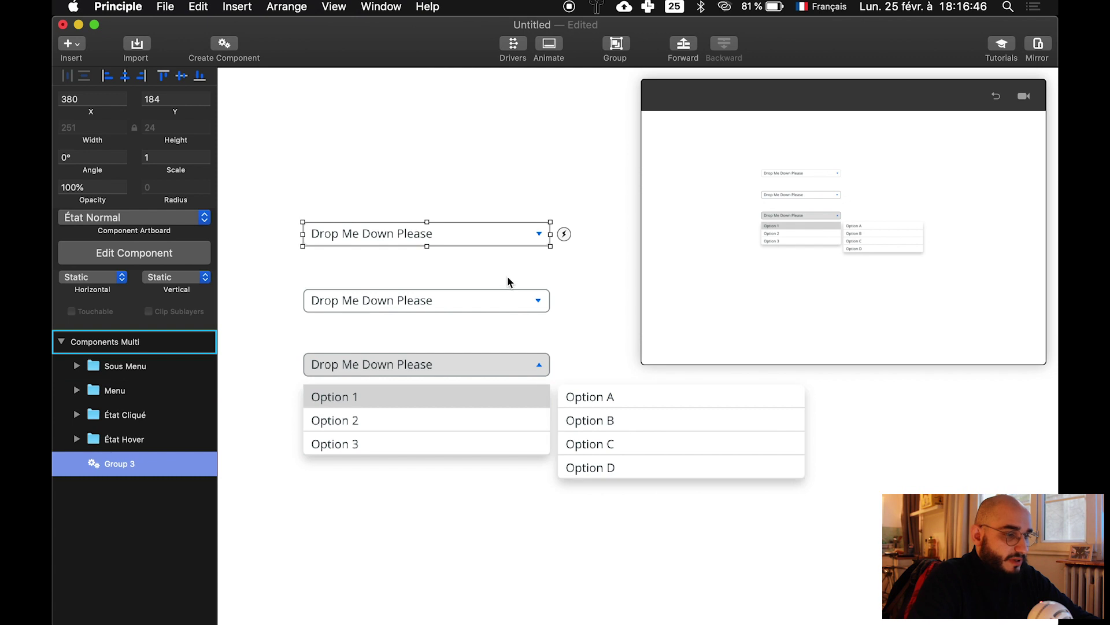
left_click(458, 300)
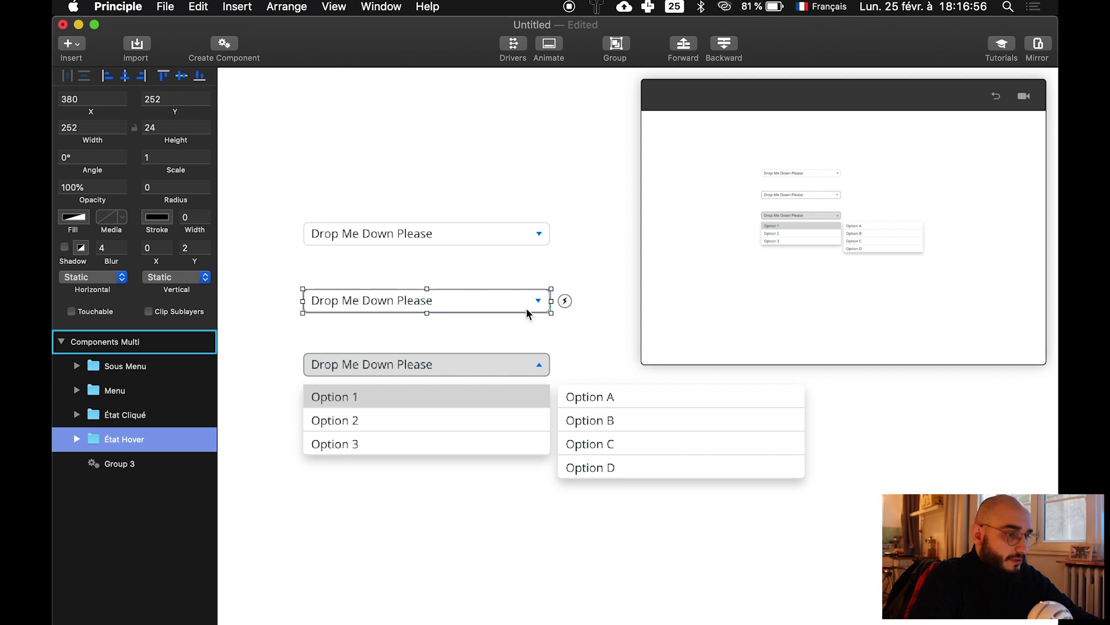
key("BackSpace")
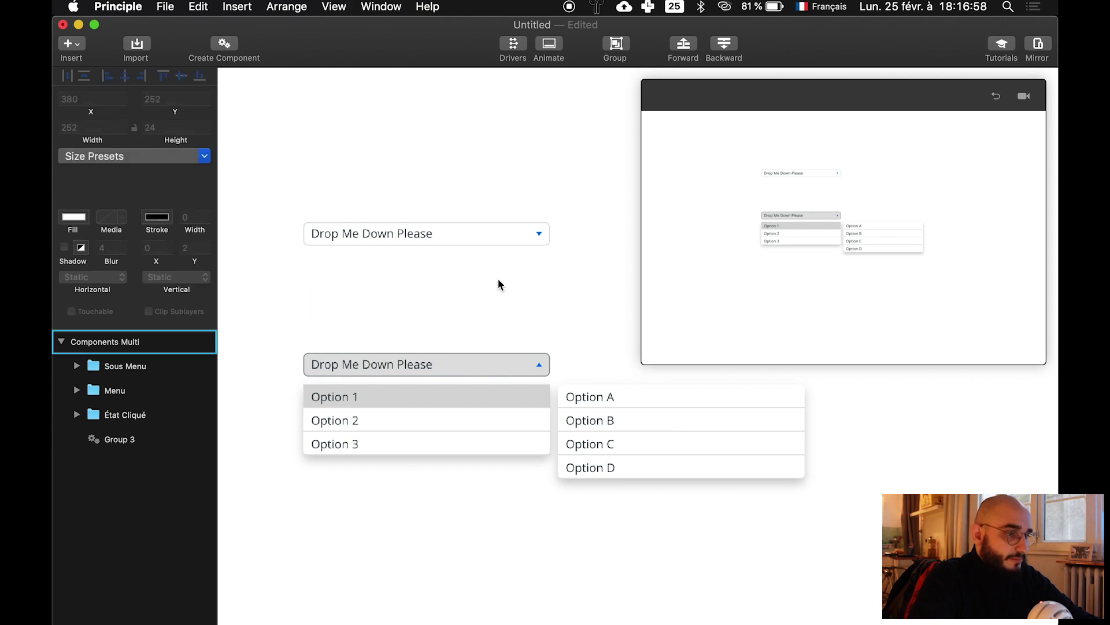
Paste the État Hover dropdown into the component's État Normal 2 artboard and position it to fill the frame at X 0, Y 0
left_click(443, 235)
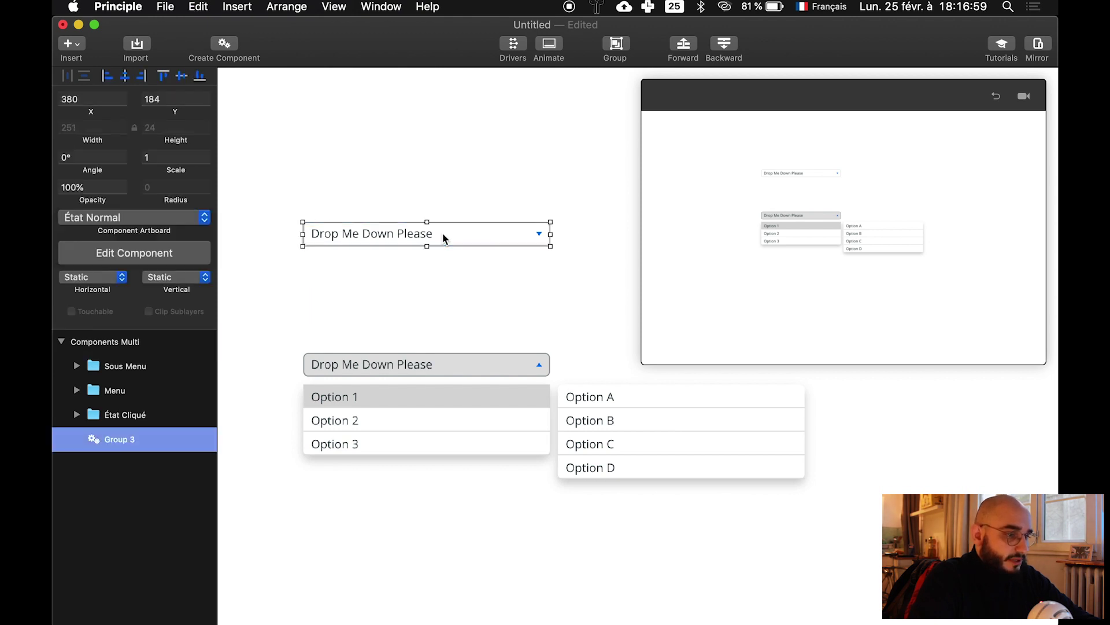
double_click(392, 237)
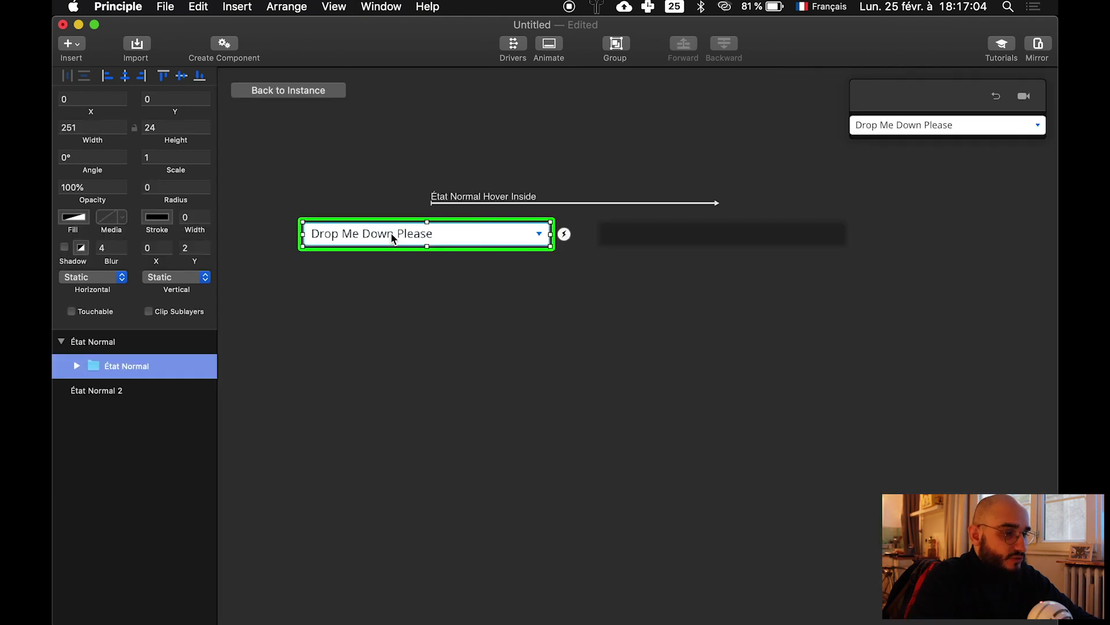
left_click(651, 239)
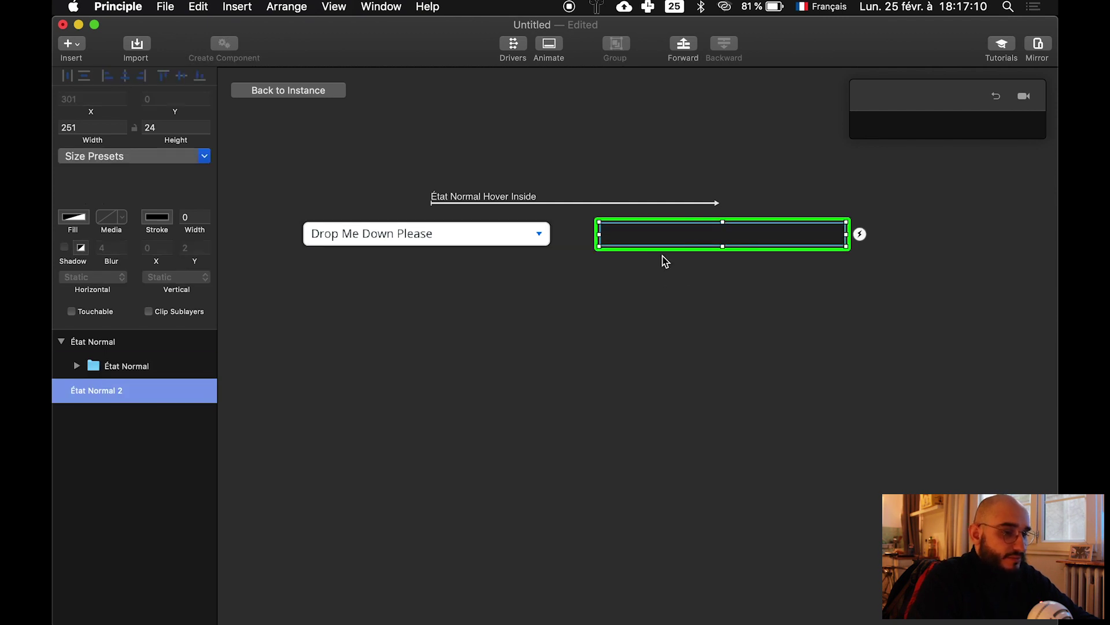
key("super+v")
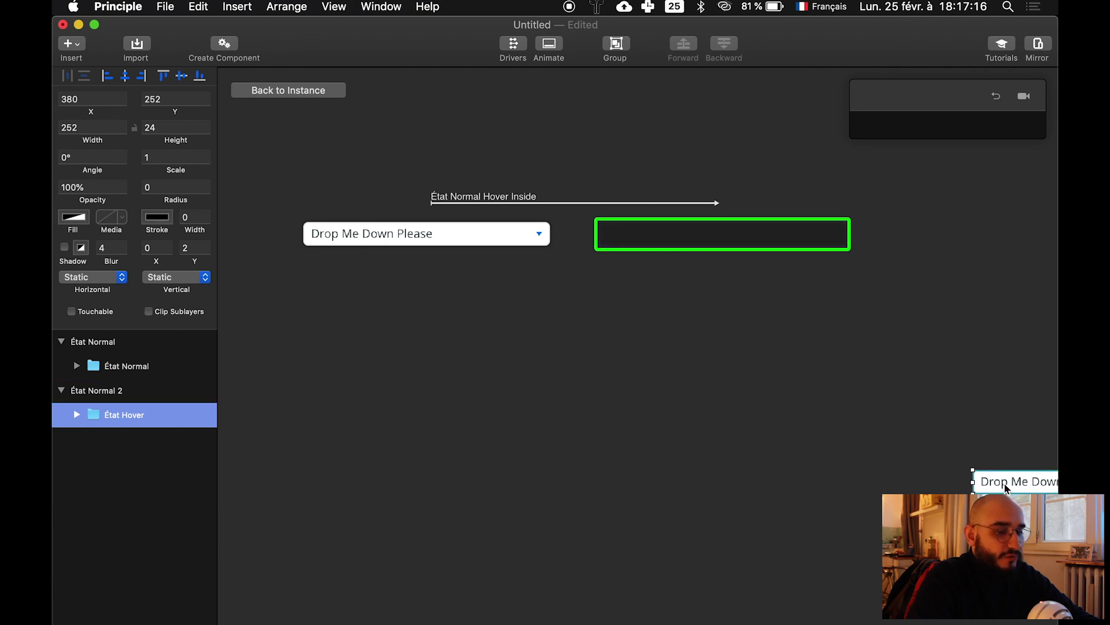
left_click_drag(1013, 486, 640, 237)
left_click(600, 378)
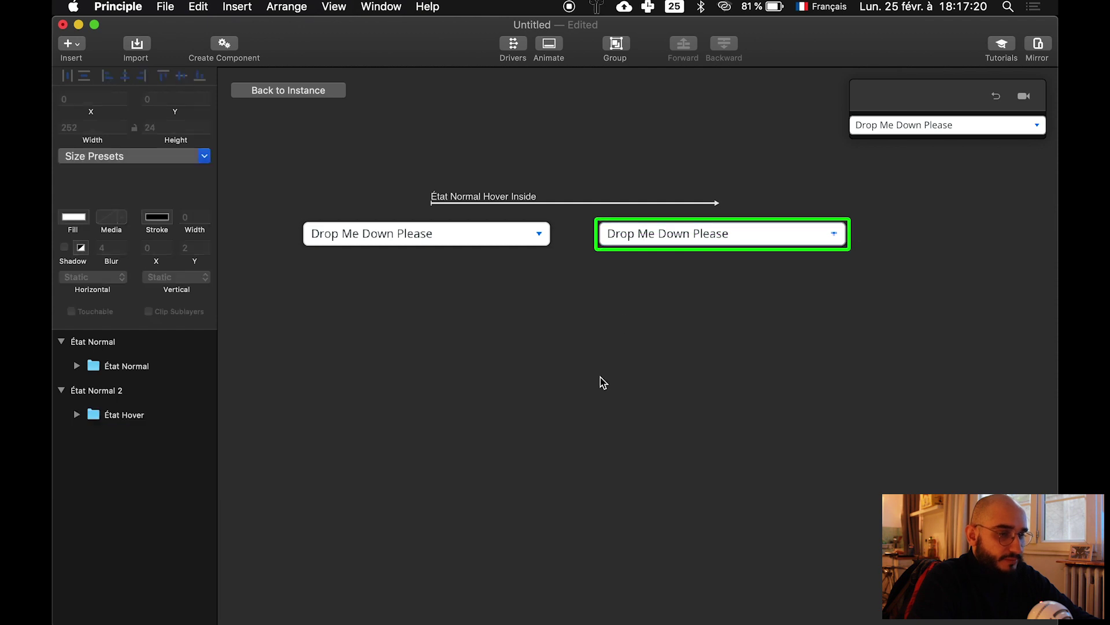
Add a Hover Outside transition from the État Hover dropdown back to the État Normal artboard
scroll(763, 263, "up", 3)
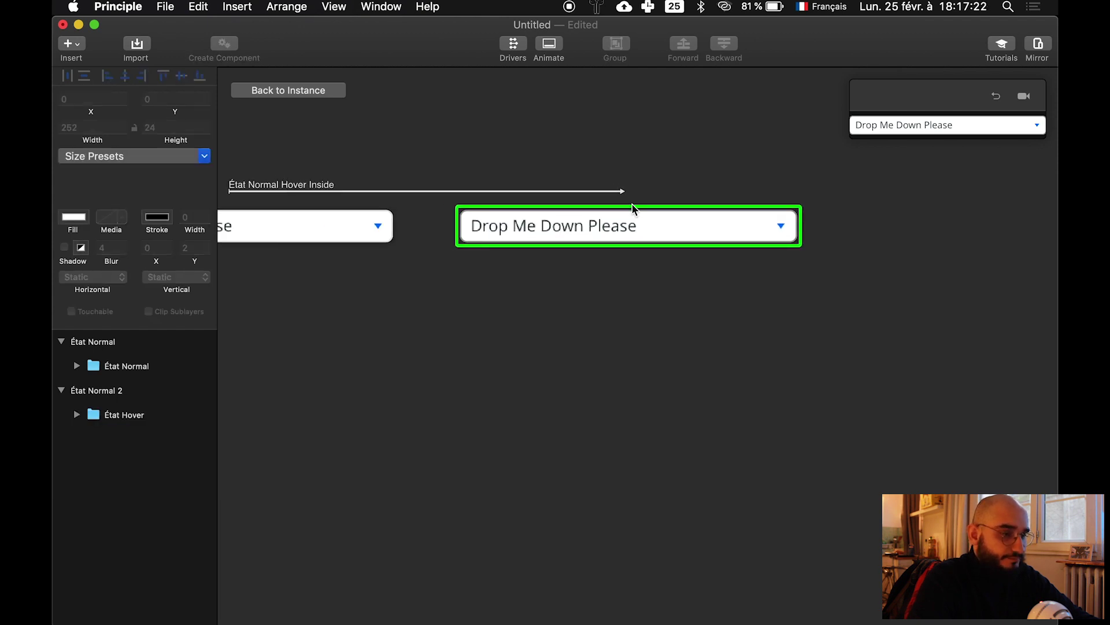
scroll(544, 247, "down", 2)
left_click(550, 239)
left_click(685, 268)
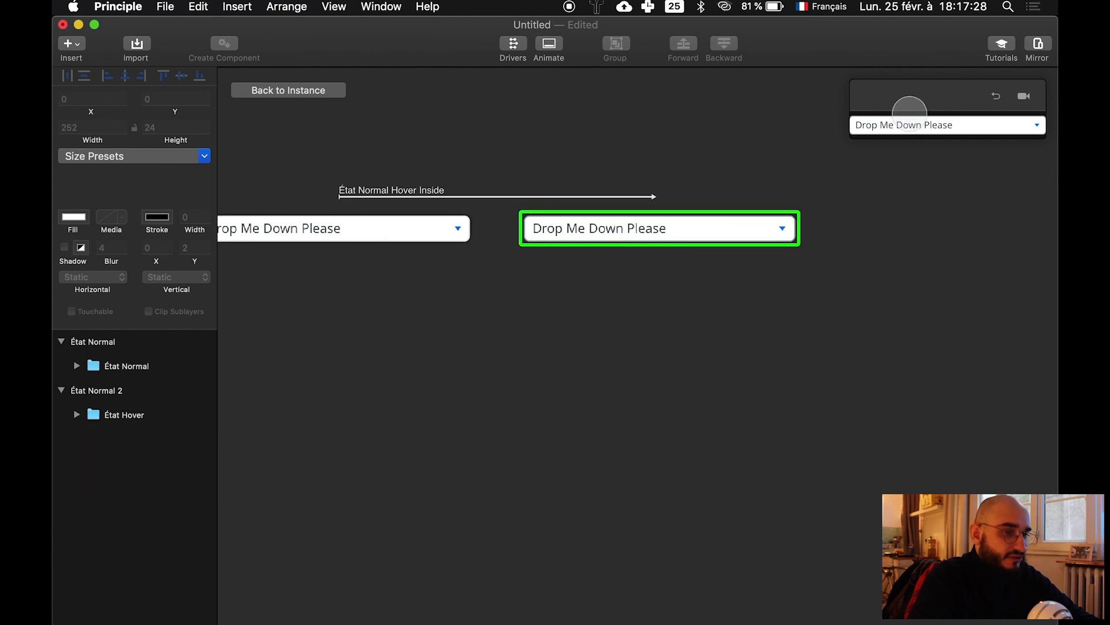
left_click(711, 227)
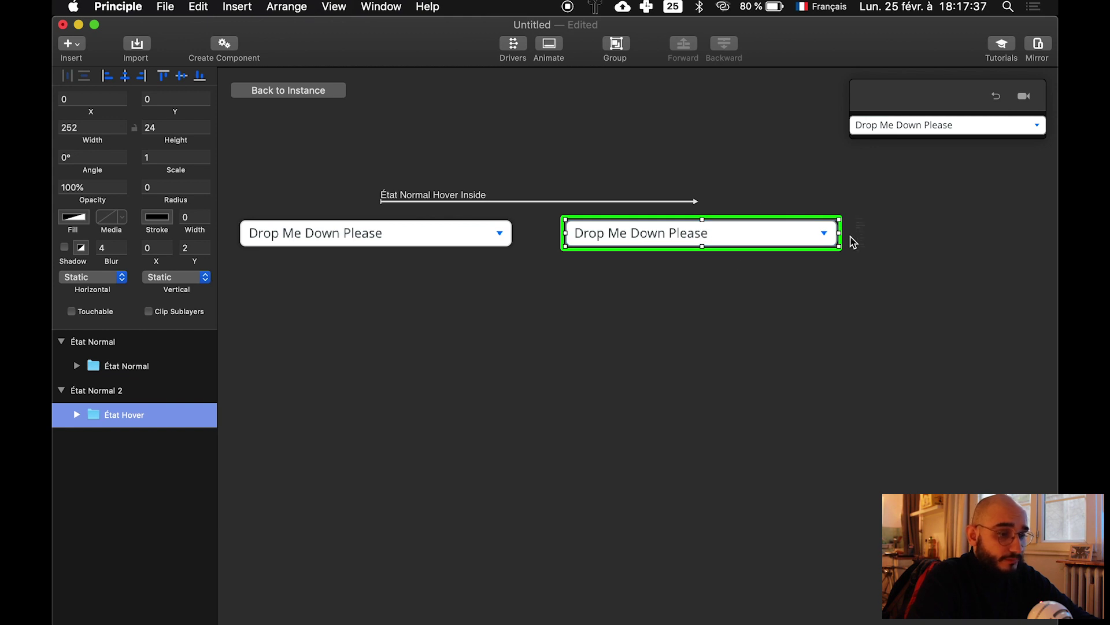
left_click(850, 237)
left_click(900, 323)
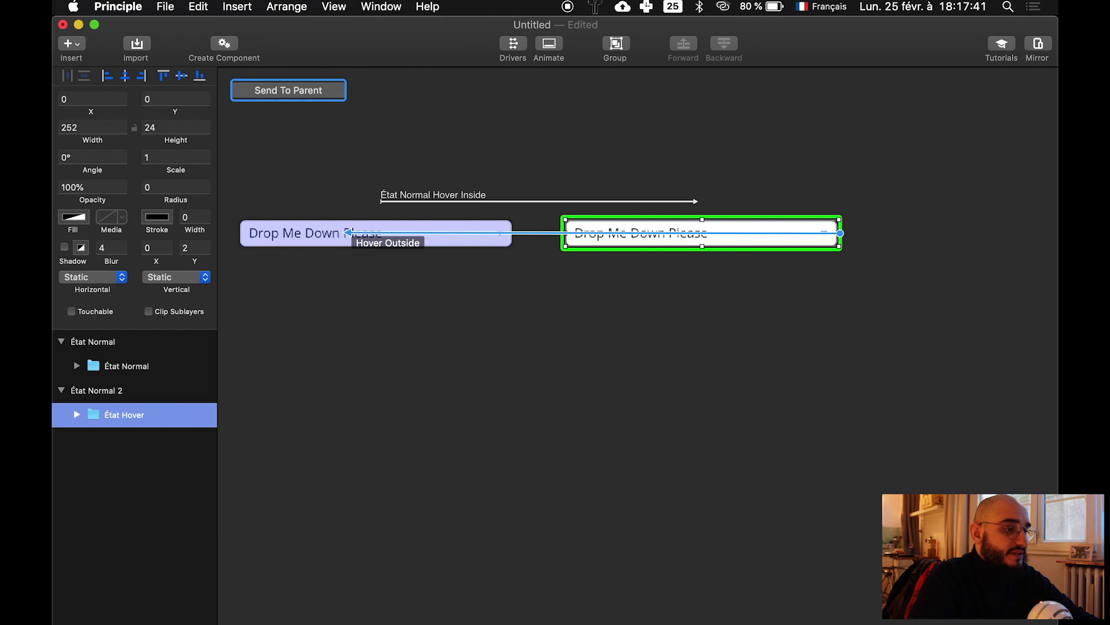
left_click_drag(347, 236, 348, 237)
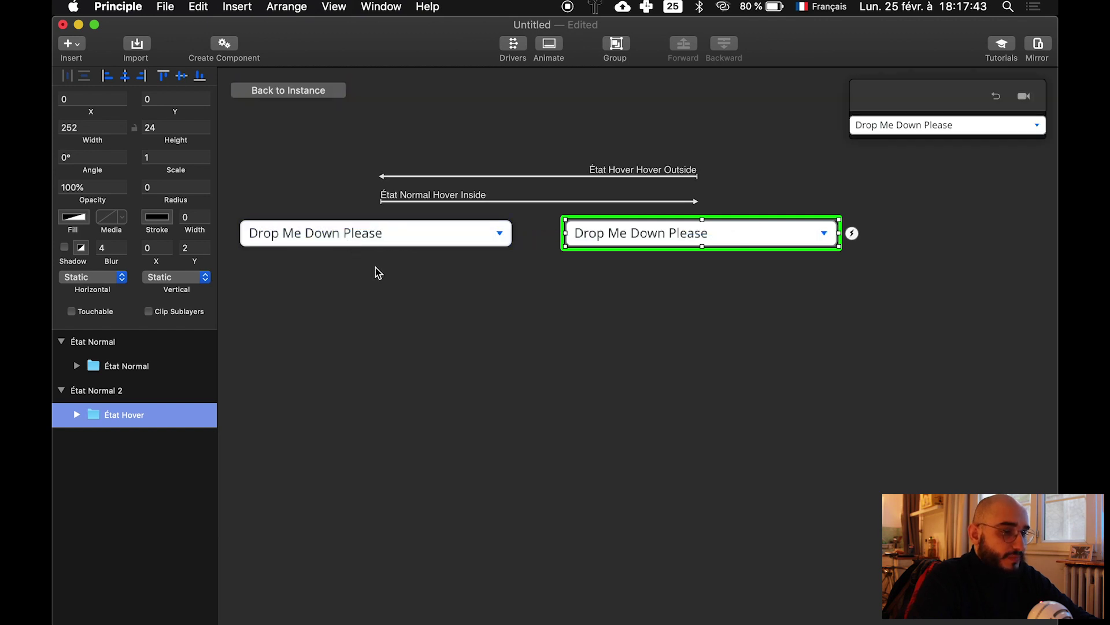
Return to the main artboard and test the dropdown's hover effect in the full-screen preview
left_click(294, 91)
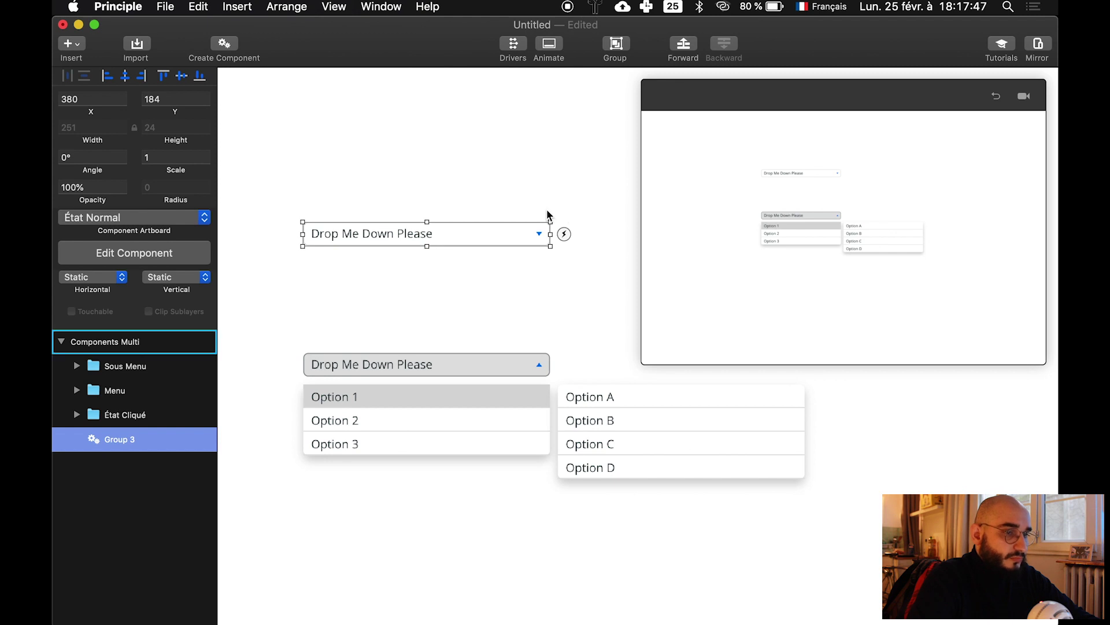
left_click(699, 107)
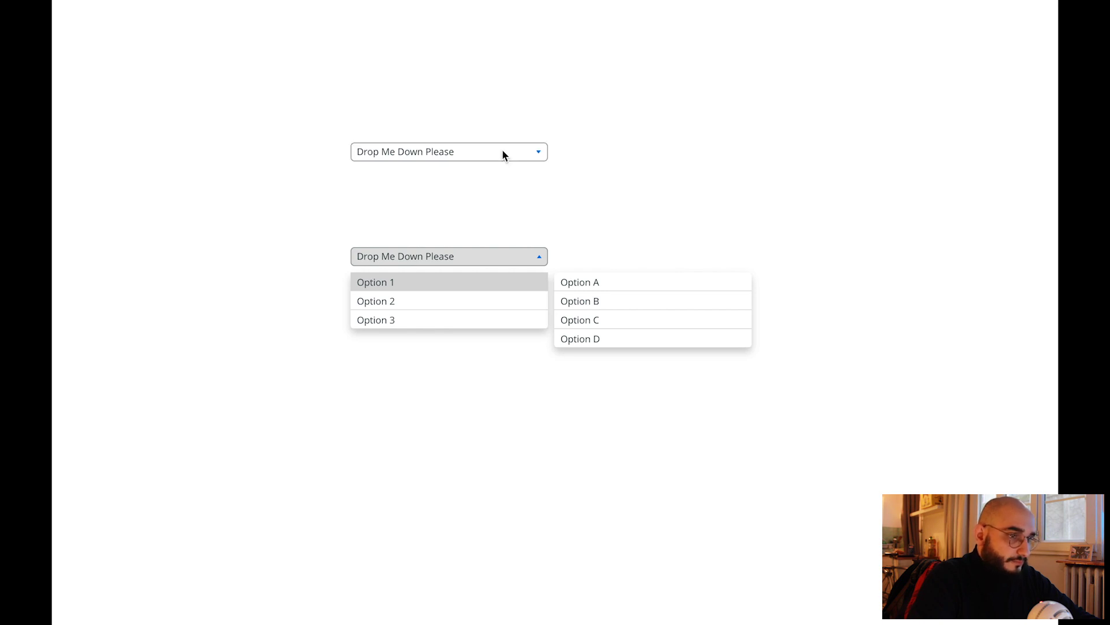
key("Escape")
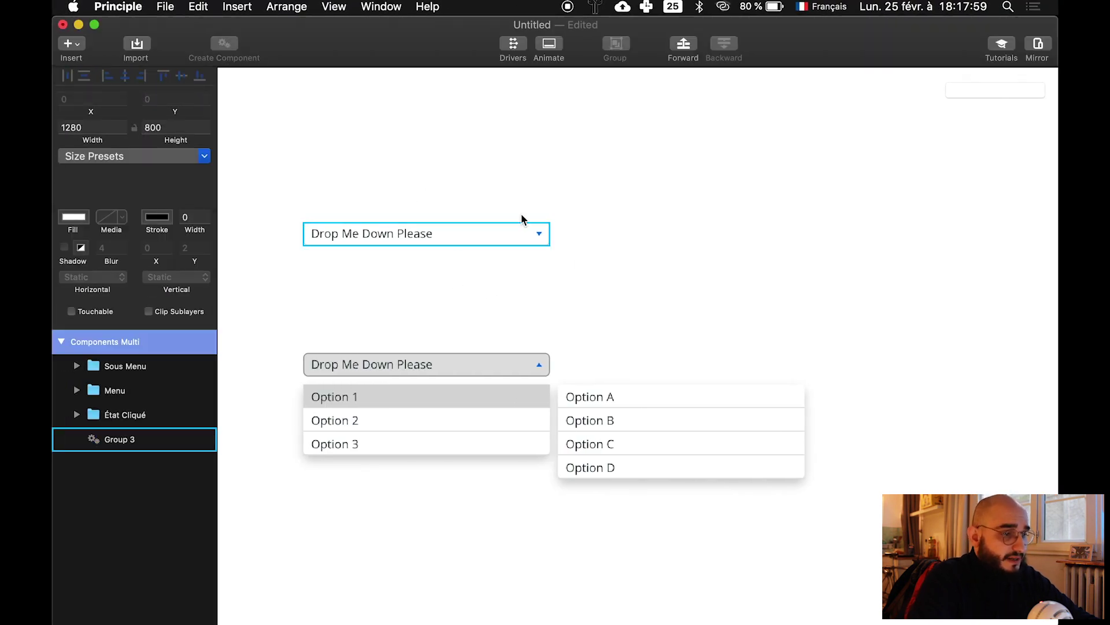
Cut the grey État Cliqué dropdown out of the main artboard
left_click(483, 366)
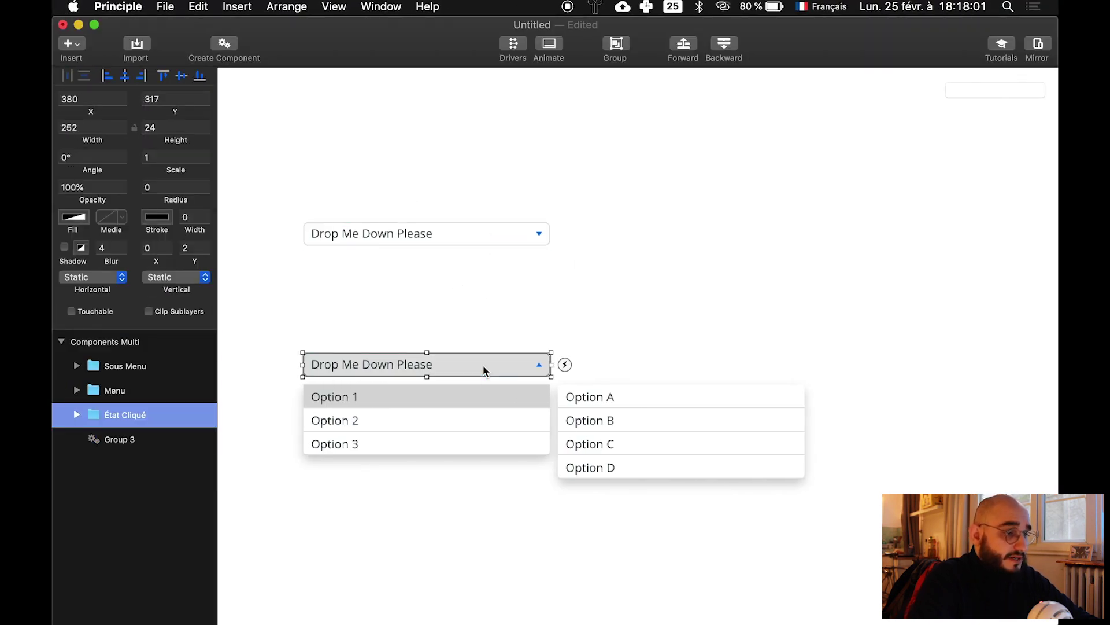
key("Escape")
left_click(505, 370)
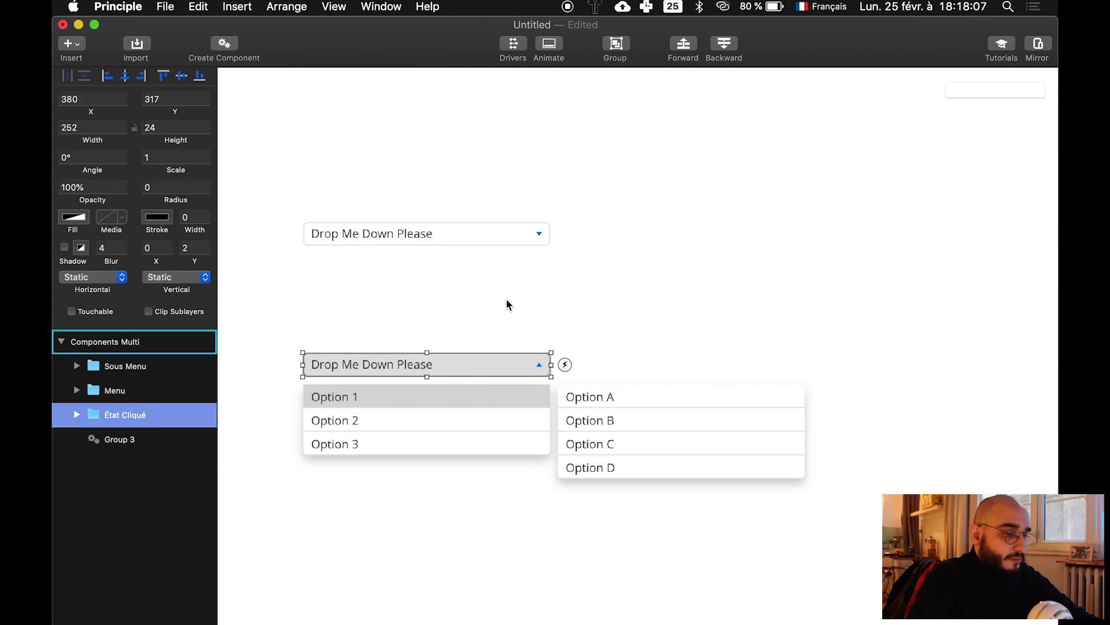
key("Delete")
In the dropdown component, add a Tap transition from the État Hover dropdown onto its own artboard to generate a third state
double_click(471, 229)
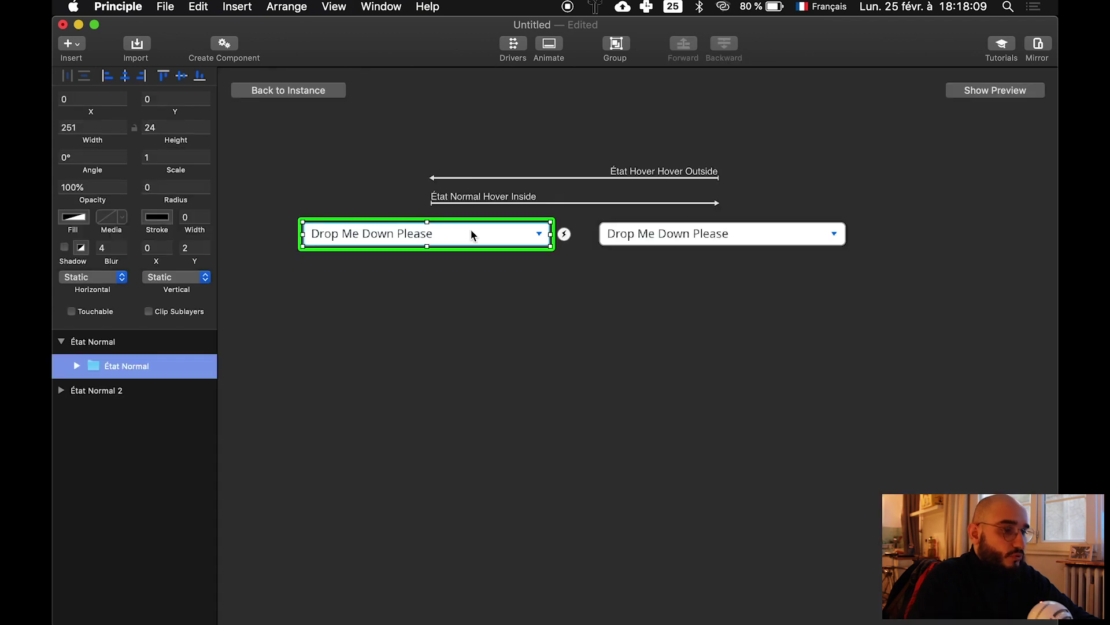
left_click(664, 242)
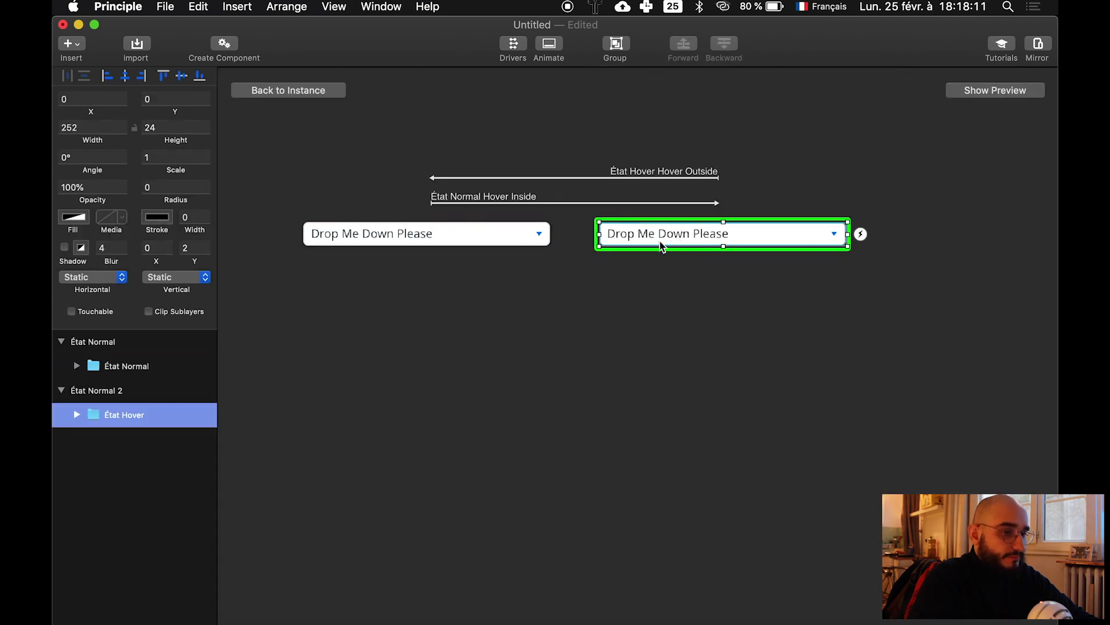
scroll(642, 246, "right", 3)
scroll(632, 246, "right", 1)
scroll(632, 245, "down", 1)
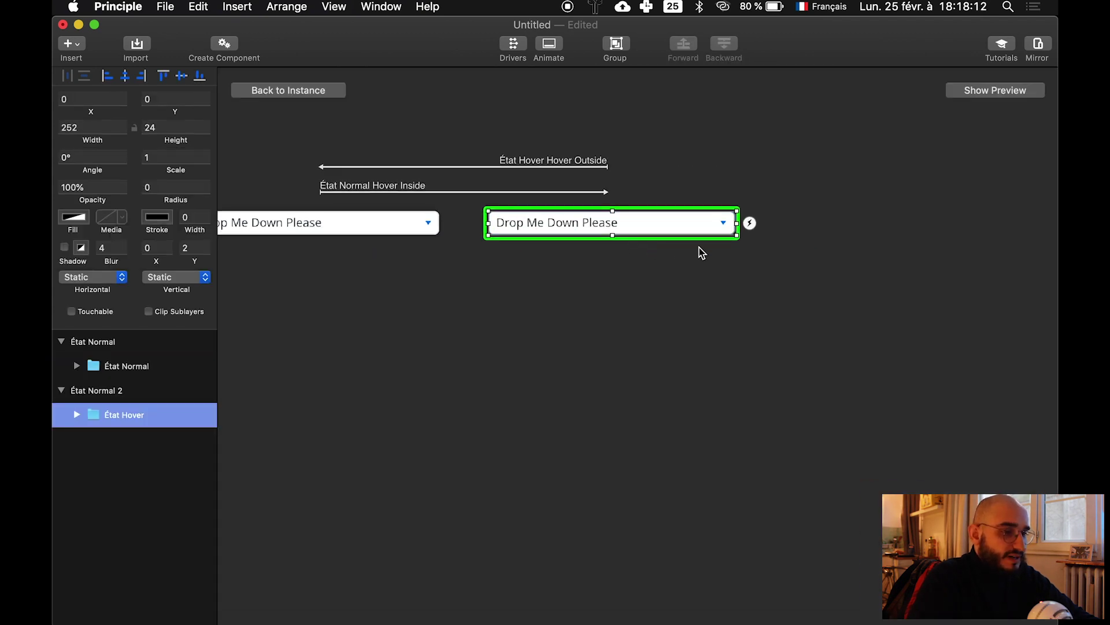
left_click(750, 224)
left_click(821, 114)
left_click(588, 231)
scroll(588, 232, "right", 5)
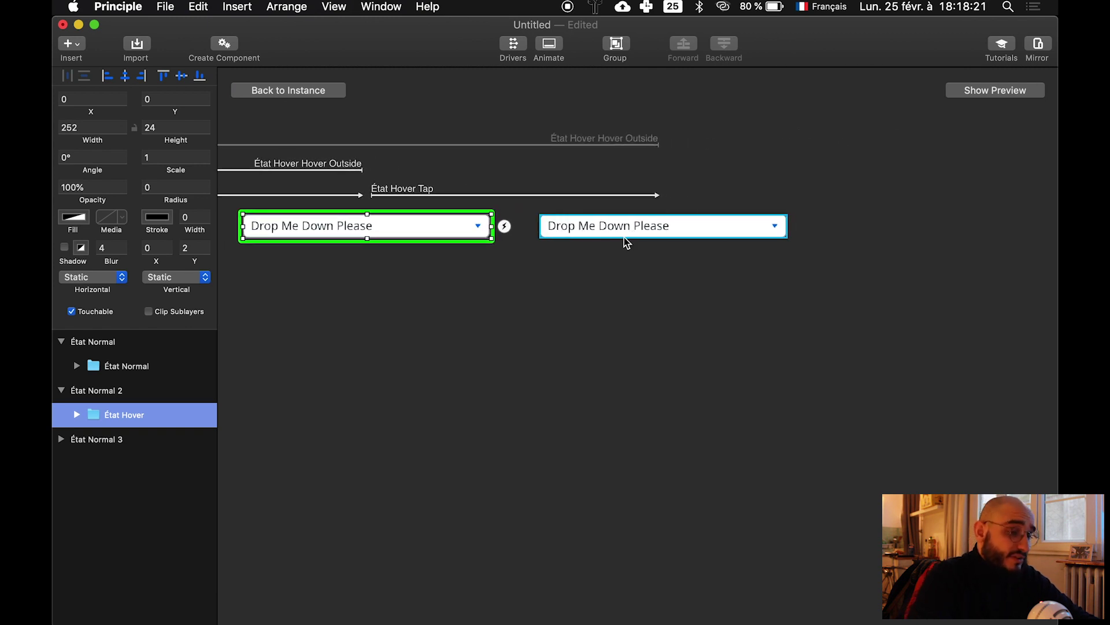
Replace the dropdown on the État Normal 3 artboard with the cut État Cliqué dropdown, placed over the artboard at about X -1, Y 0
left_click(606, 230)
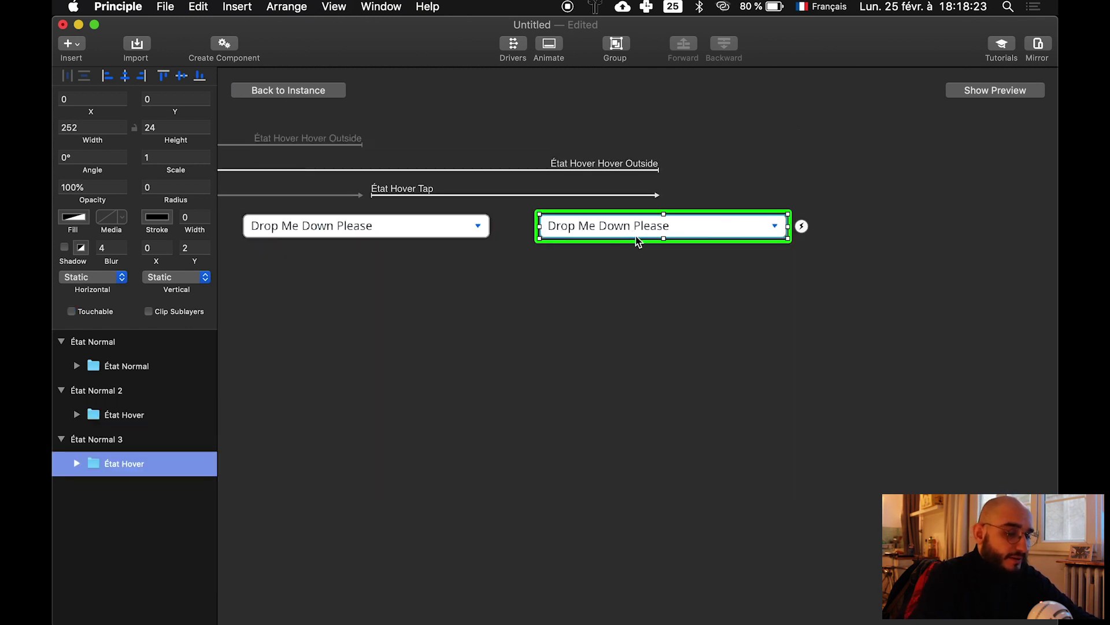
key("Delete")
key("super+v")
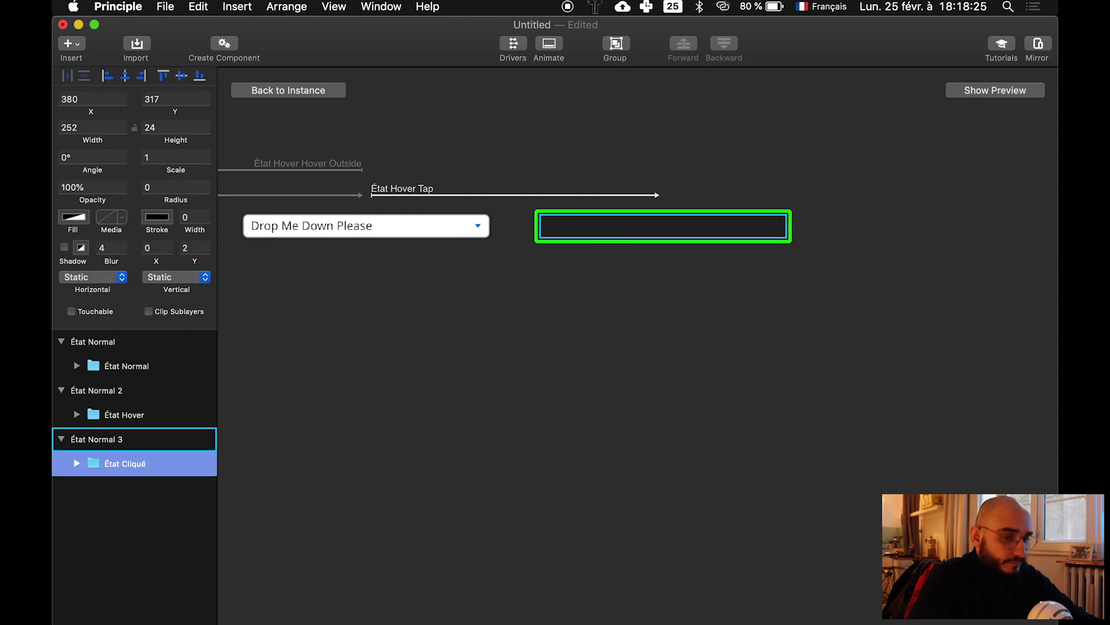
left_click_drag(972, 535, 592, 227)
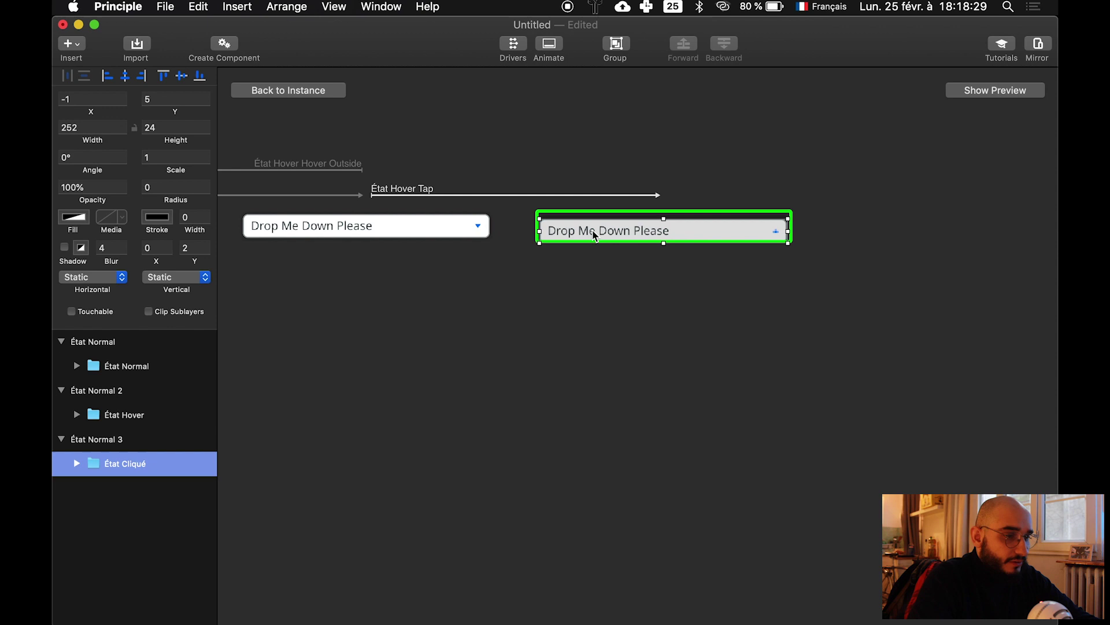
left_click(625, 294)
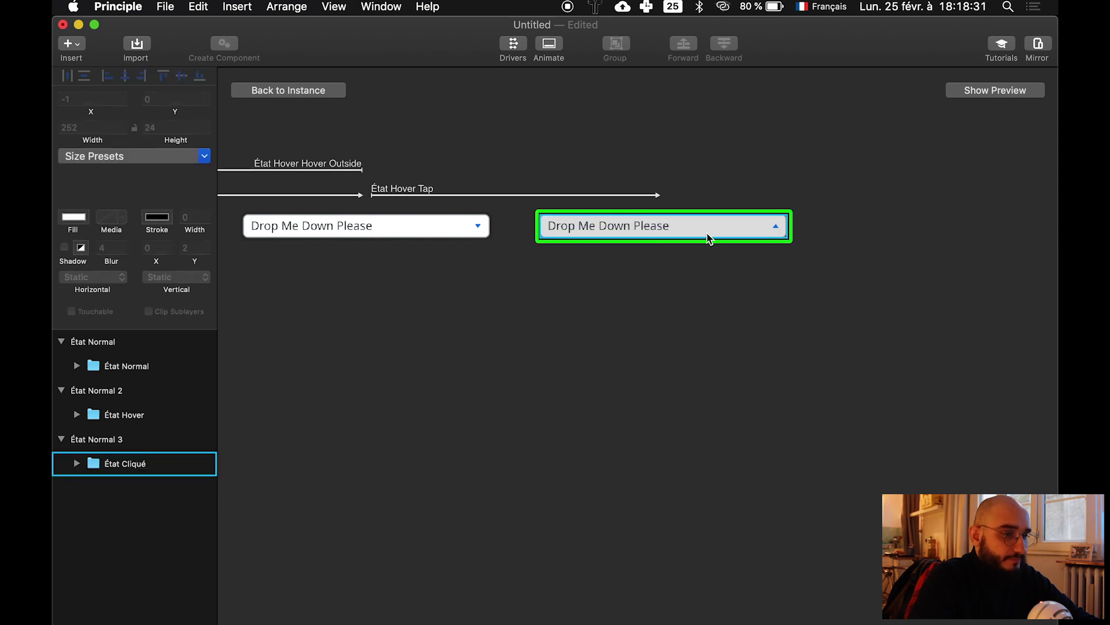
Add a Tap transition from the État Cliqué dropdown back to the État Normal 2 artboard
scroll(709, 237, "left", 2)
scroll(602, 217, "right", 2)
left_click(602, 218)
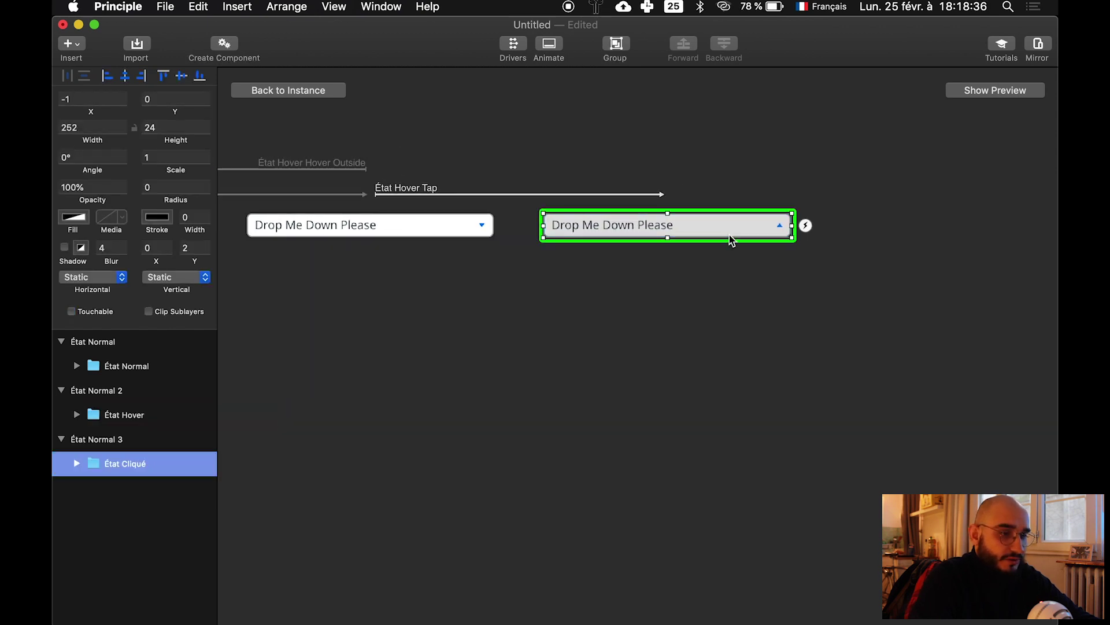
left_click(805, 227)
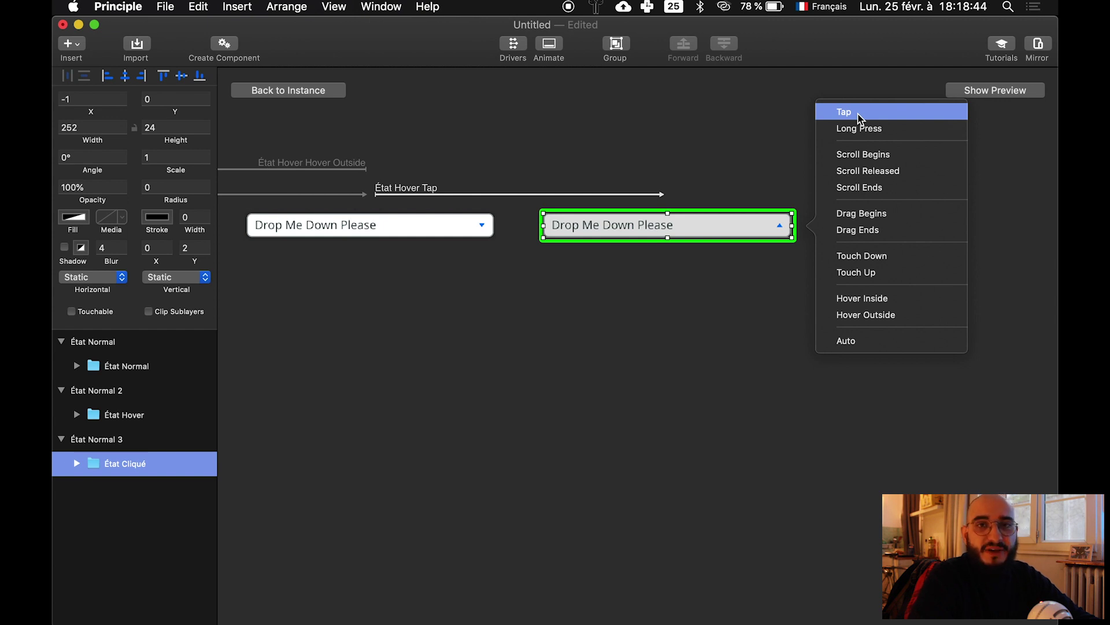
left_click_drag(858, 113, 364, 228)
left_click(511, 344)
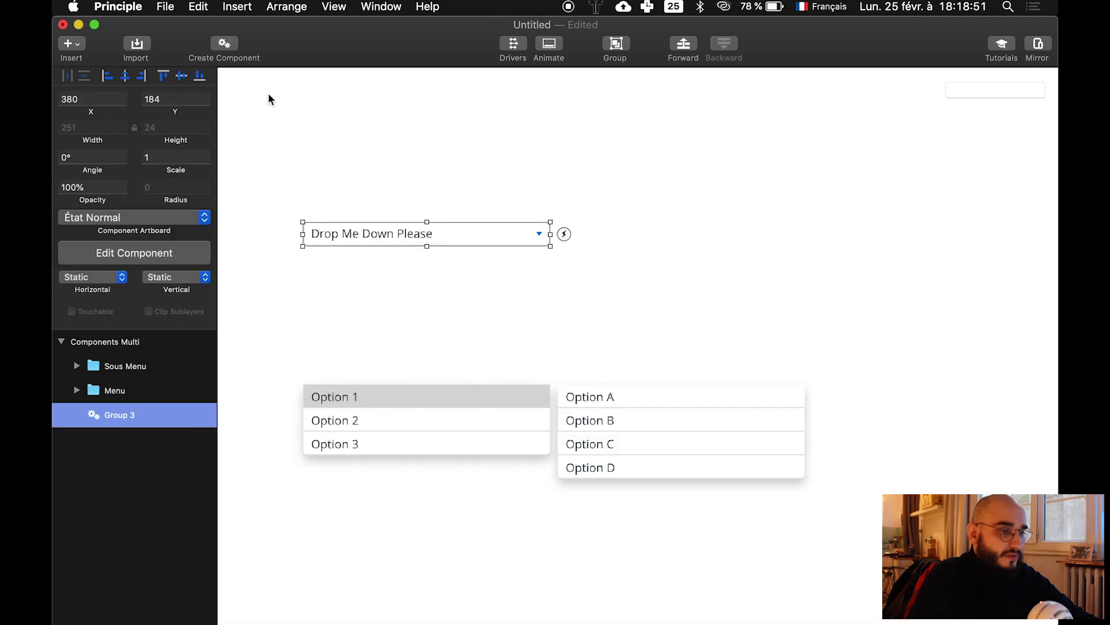
Test the dropdown's hover and clicked states from the main artboard in the full-screen preview
key("ctrl+Right")
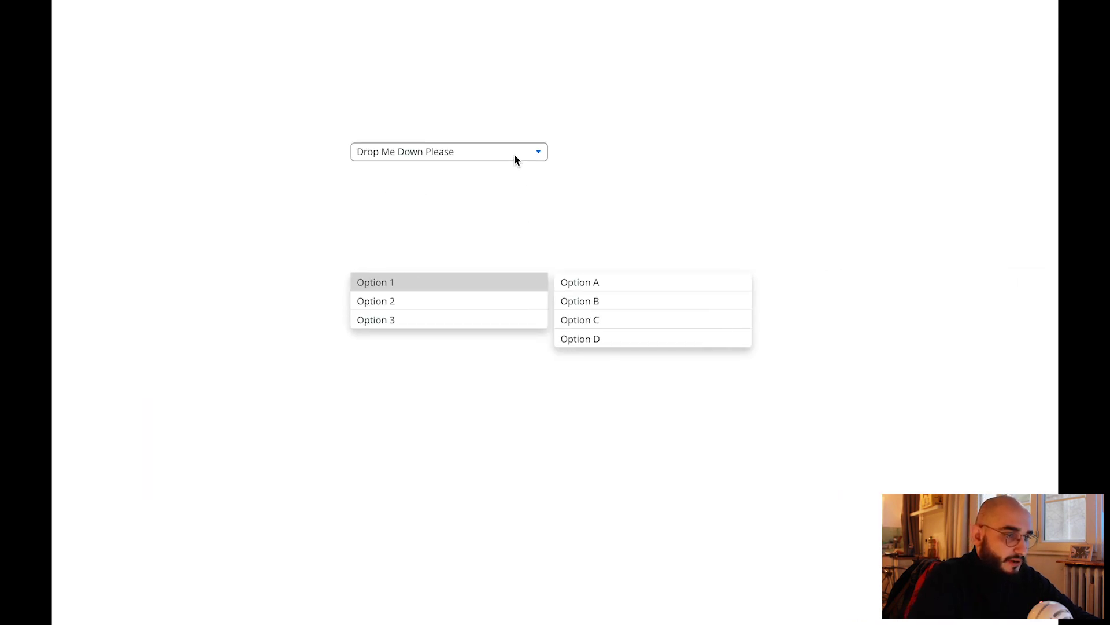
left_click(493, 151)
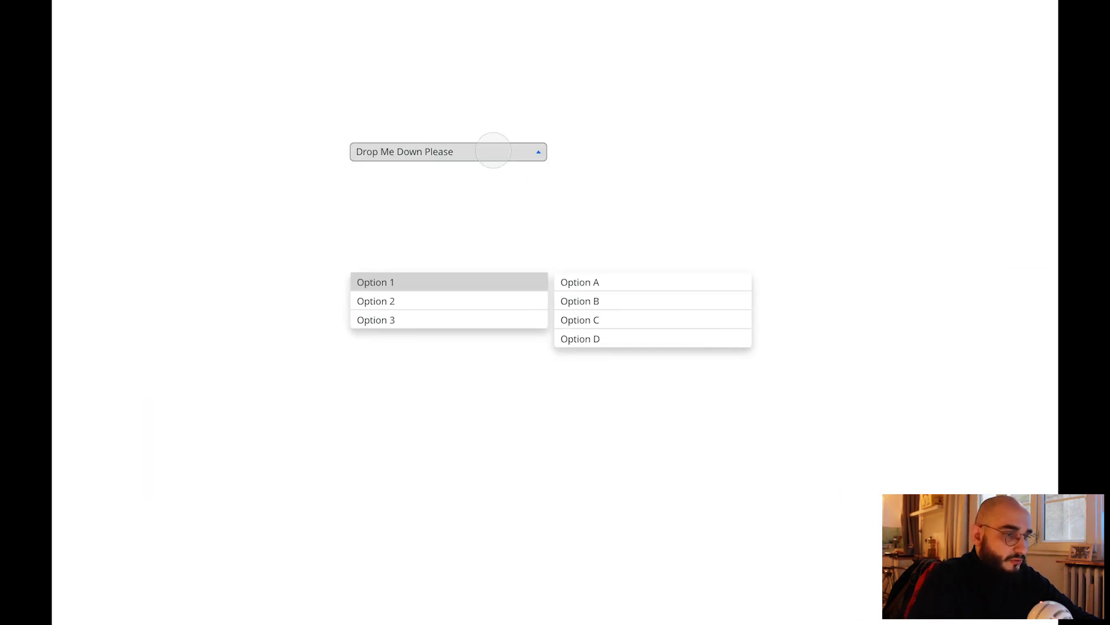
left_click(493, 150)
left_click(494, 150)
left_click(491, 153)
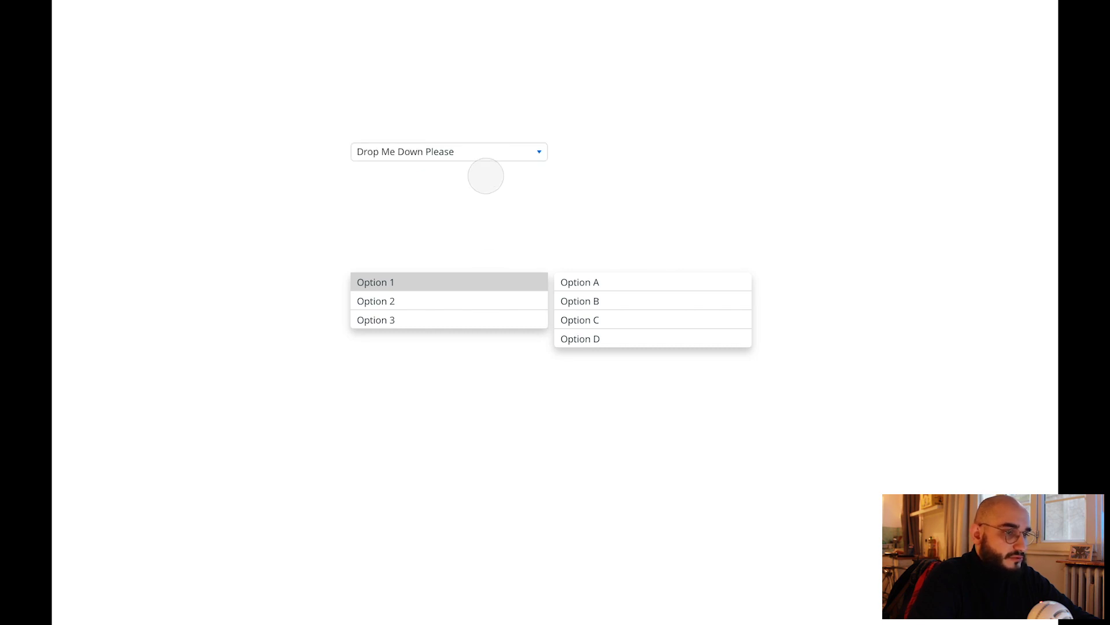
left_click(446, 386)
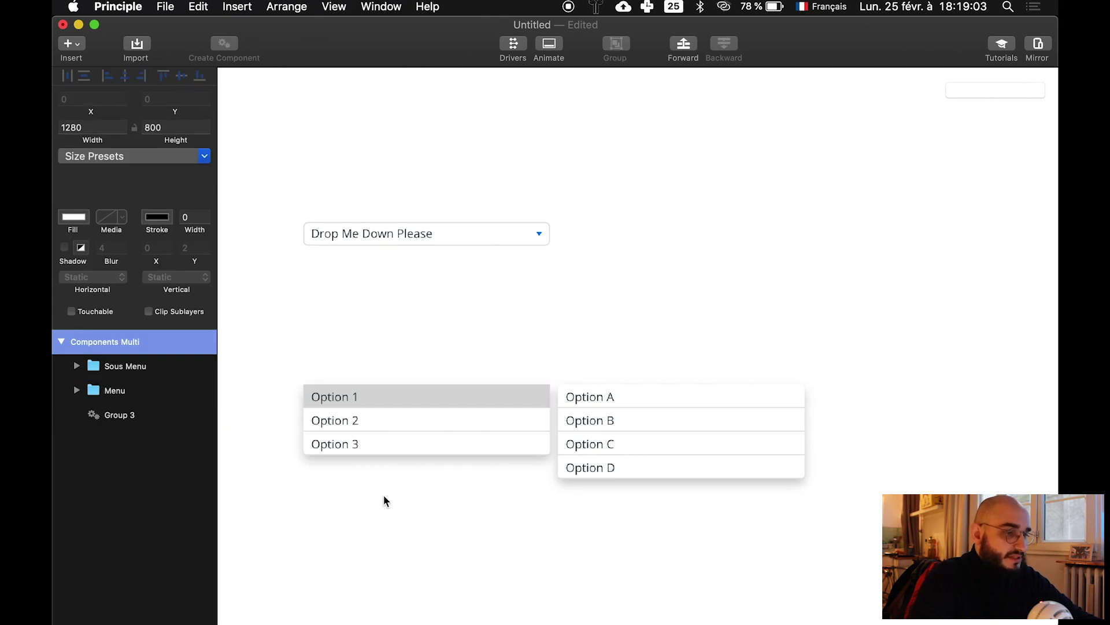
Move the Menu group with Options 1 to 3 from the main artboard into the component's clicked state, below the grey dropdown at X 0, Y 28
left_click(462, 419)
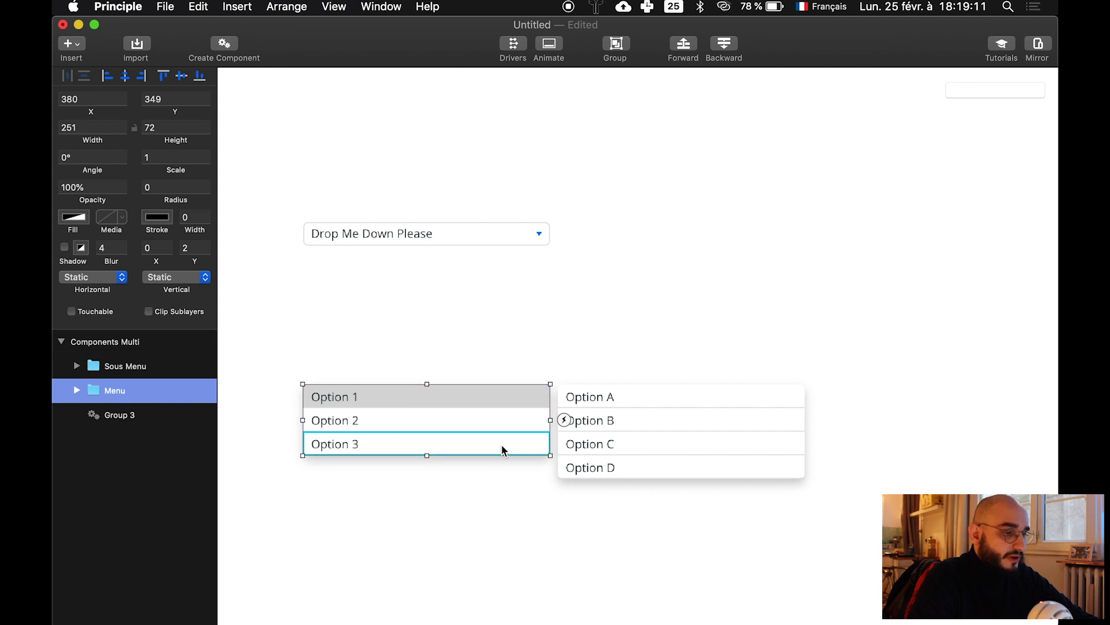
key("Delete")
double_click(443, 238)
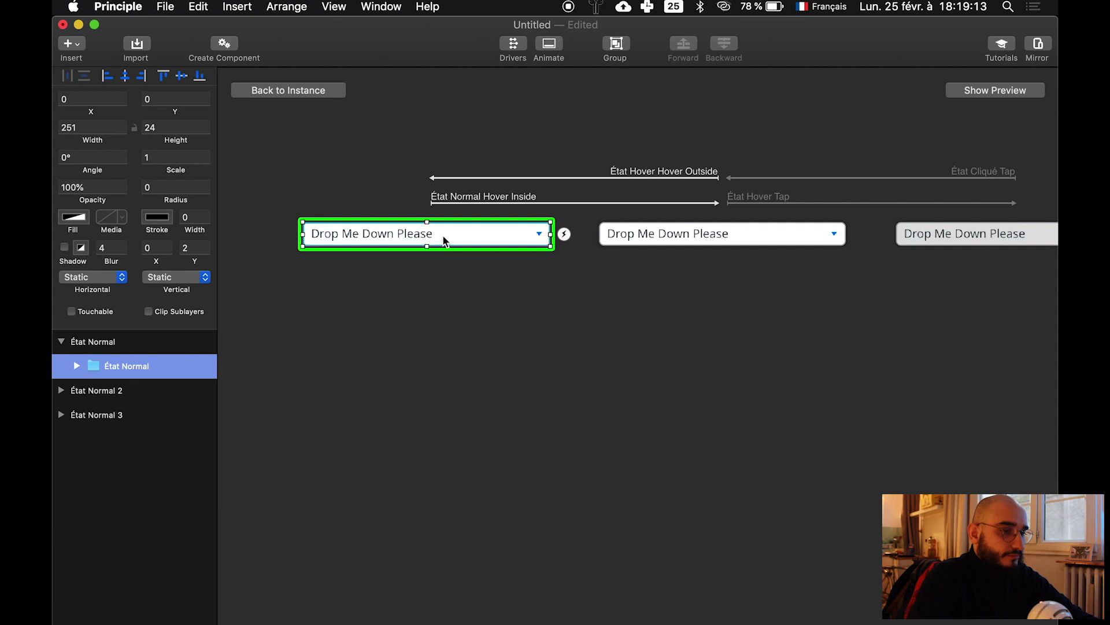
scroll(393, 238, "right", 10)
left_click(550, 239)
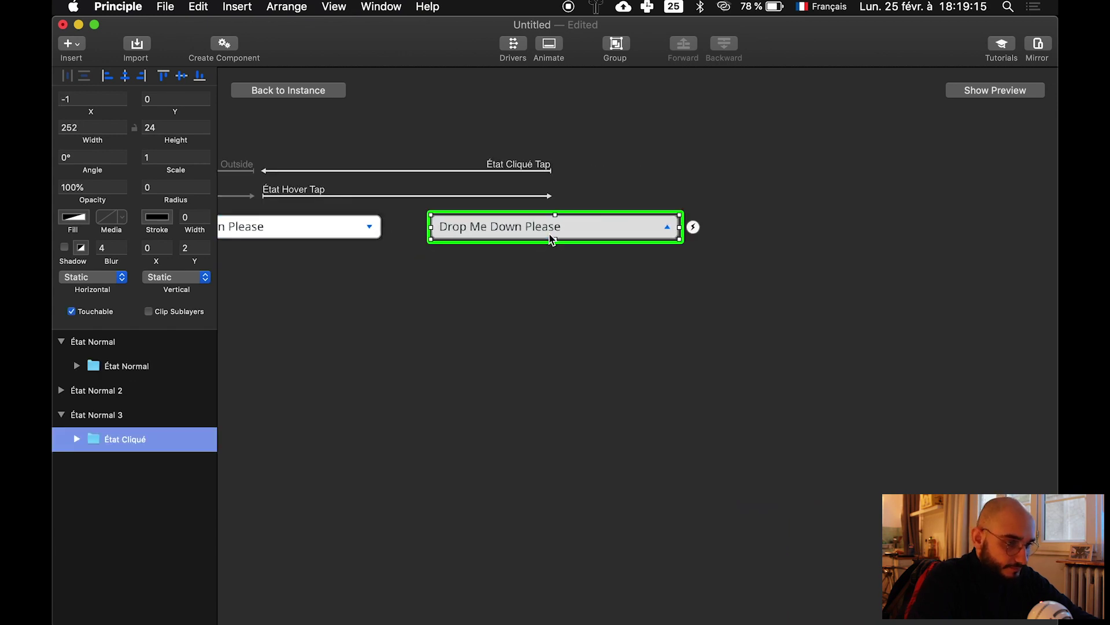
scroll(639, 253, "left", 2)
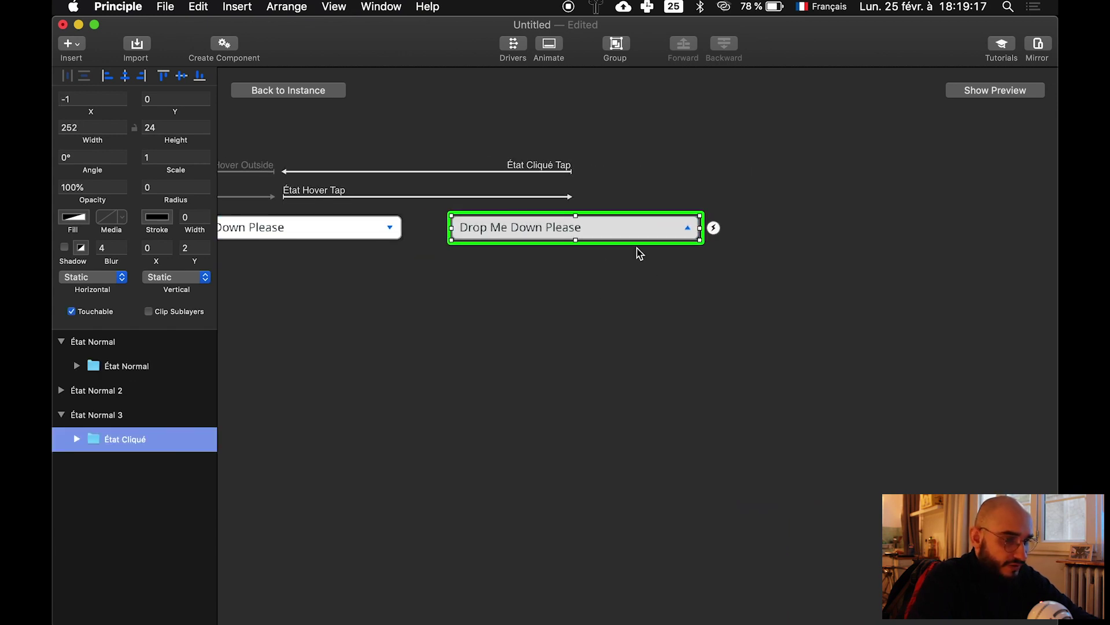
key("super+v")
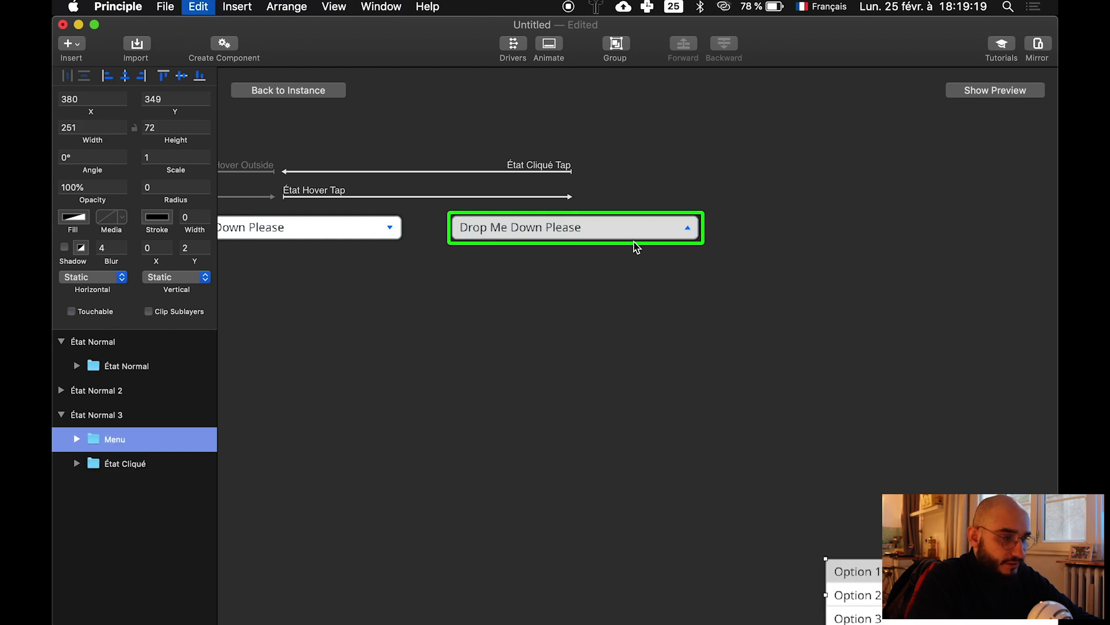
left_click_drag(870, 574, 501, 256)
left_click(727, 317)
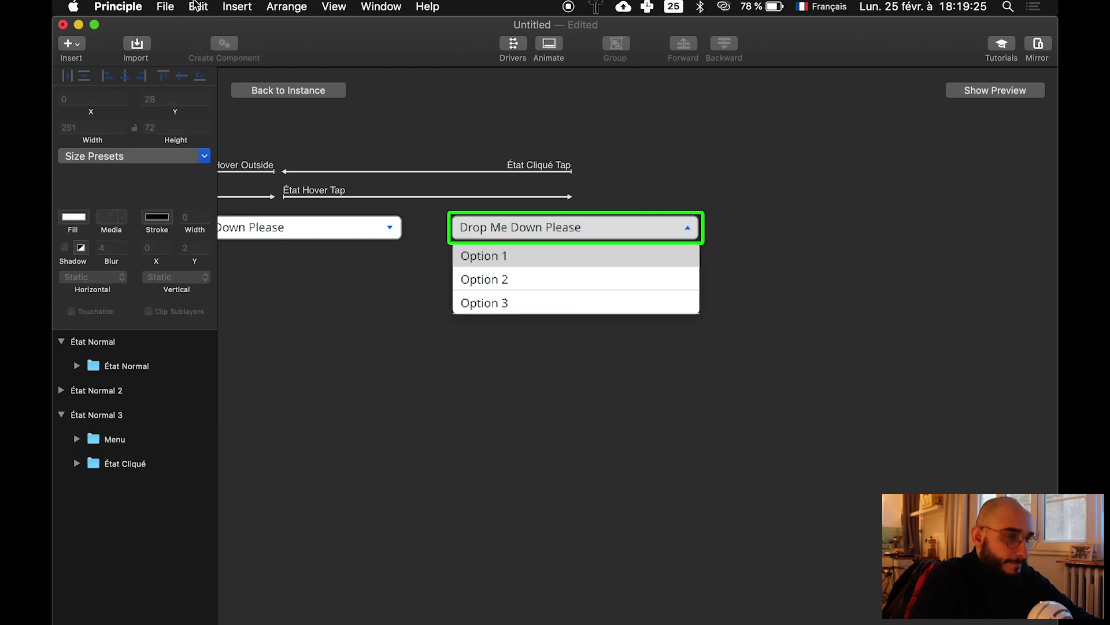
Return to the main artboard and test opening and closing the Option 1 to 3 menu in the full-screen preview
left_click(297, 92)
key("ctrl+Right")
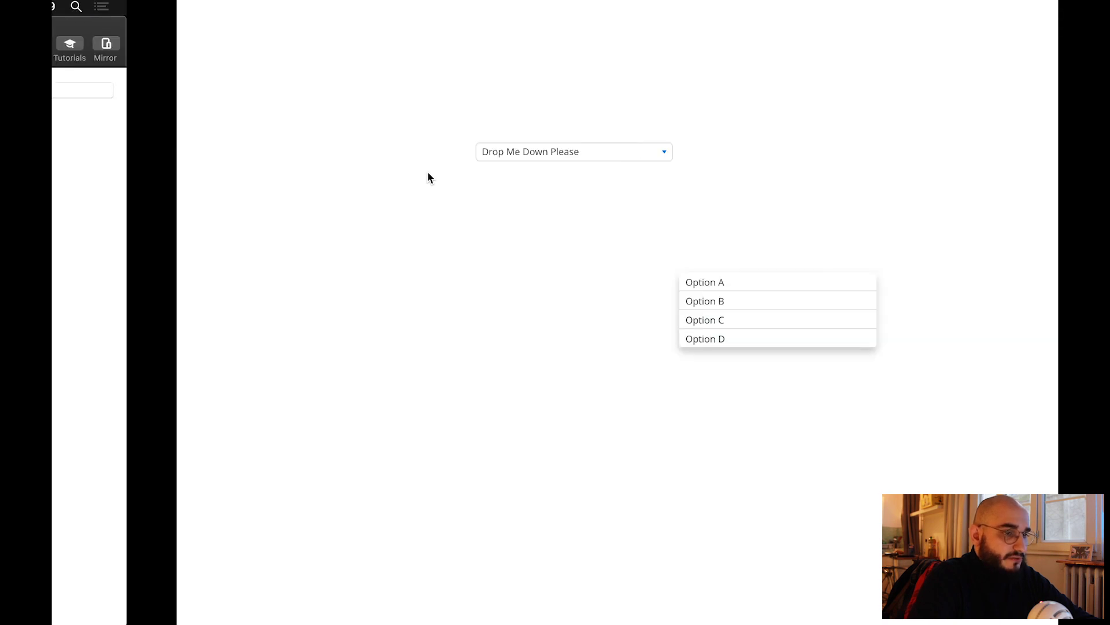
left_click(421, 147)
left_click(421, 147)
left_click(421, 147)
left_click(421, 147)
left_click(421, 146)
left_click(421, 147)
left_click(421, 147)
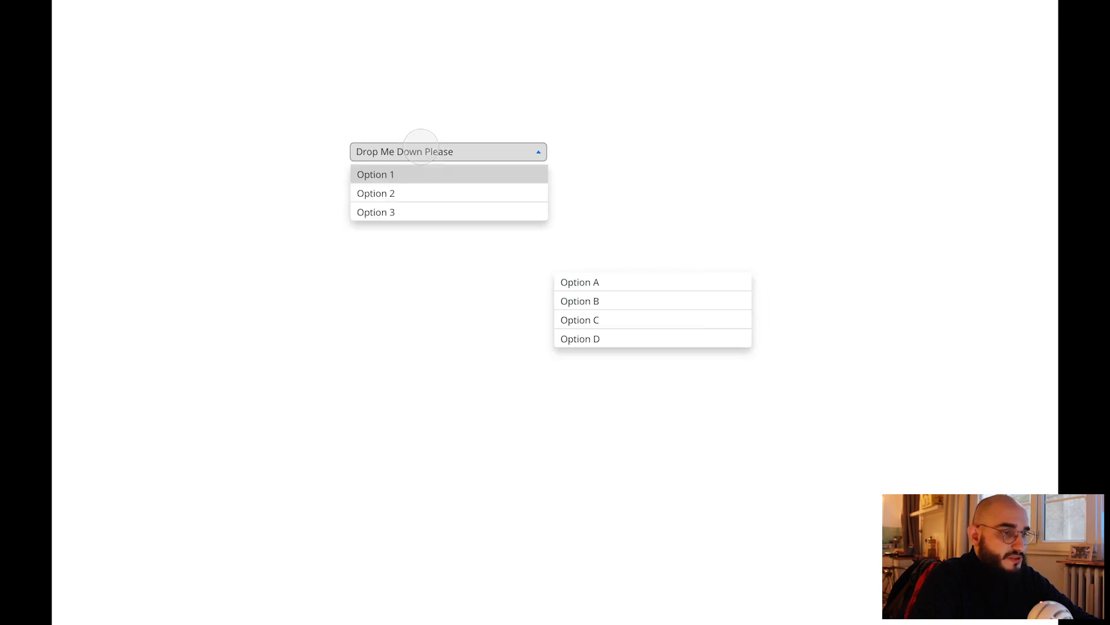
left_click(421, 147)
left_click(421, 146)
left_click(426, 148)
left_click(434, 149)
left_click(435, 150)
left_click(439, 151)
left_click(439, 151)
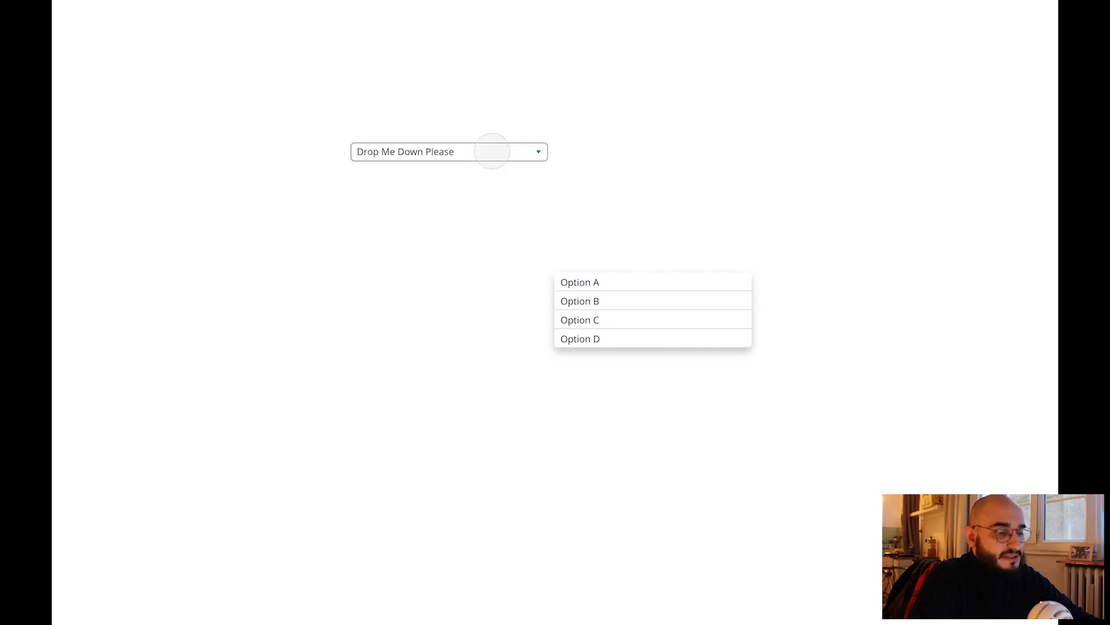
key("ctrl+Left")
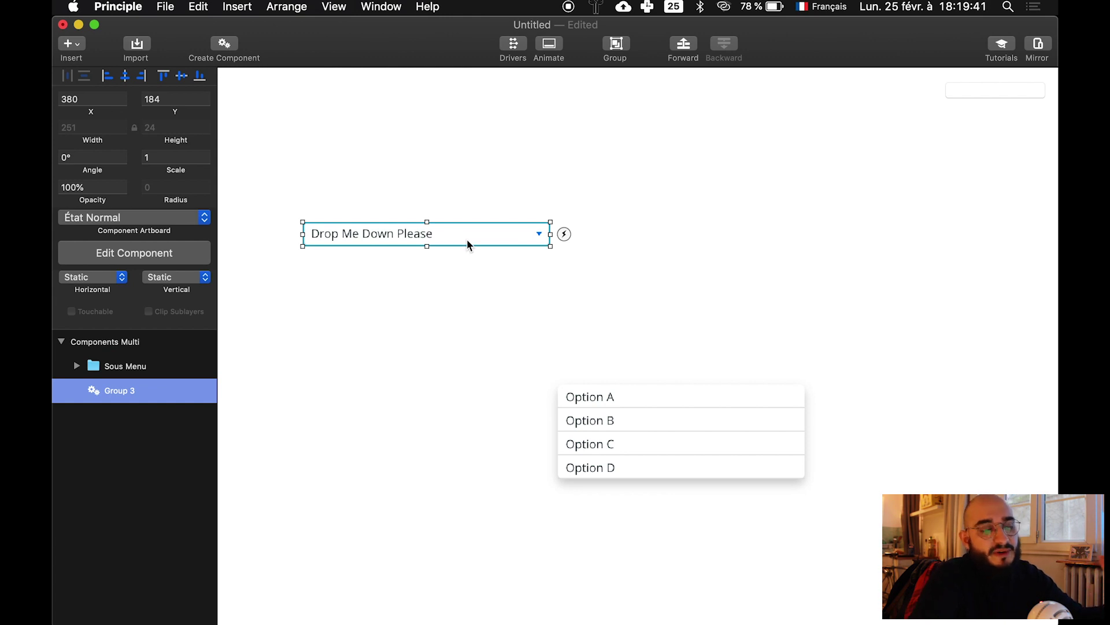
In the dropdown component, copy the Menu group from the État Normal 3 artboard onto the État Normal 2 artboard
double_click(445, 240)
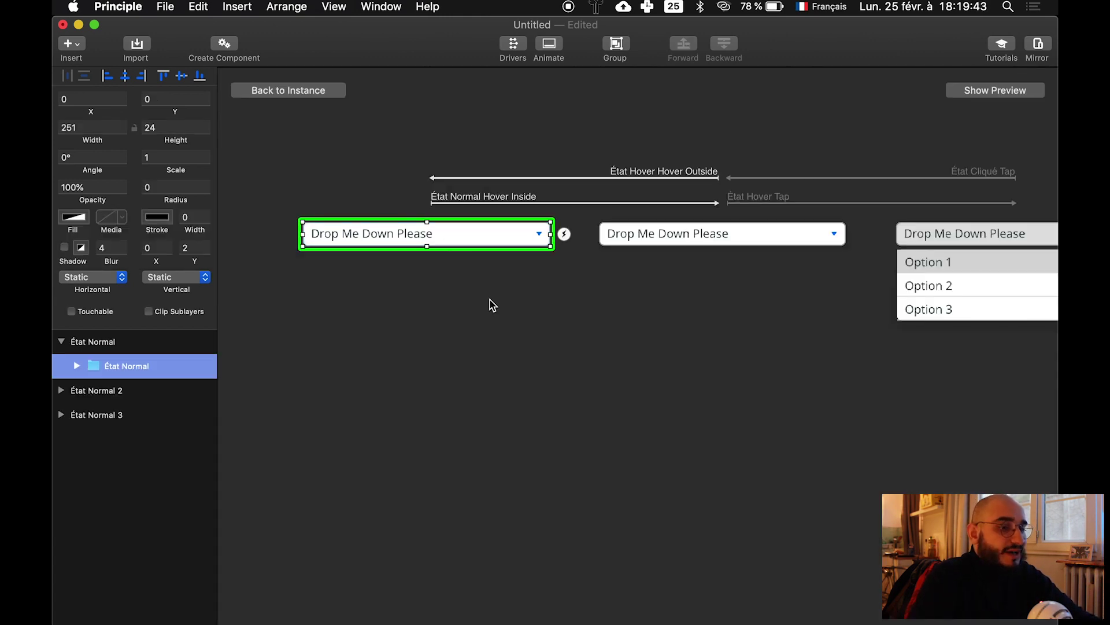
scroll(578, 321, "right", 6)
left_click(831, 307)
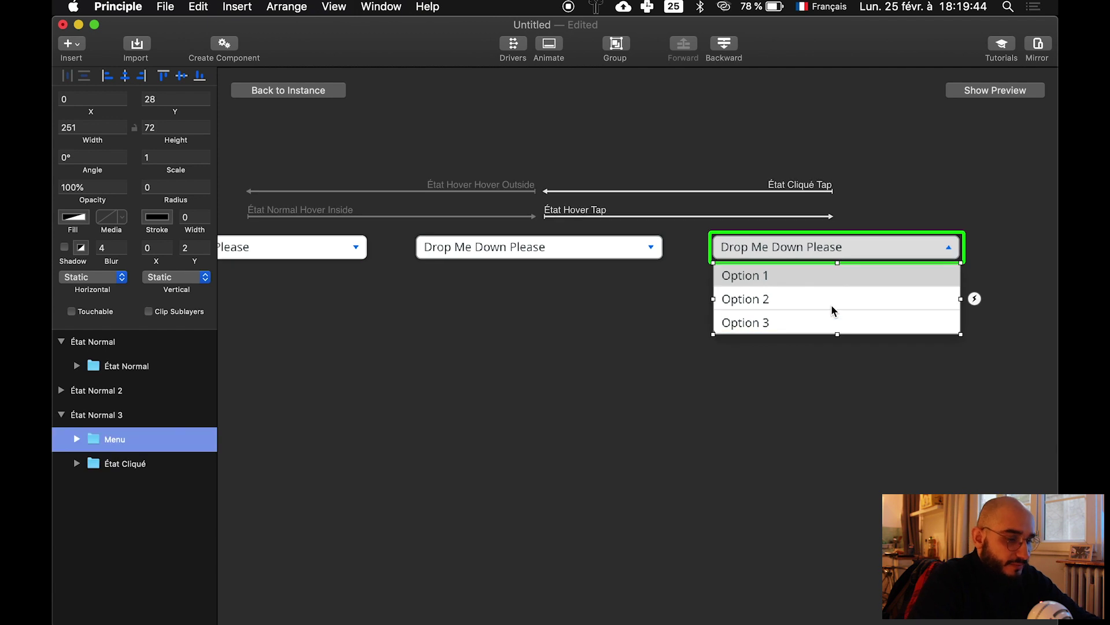
left_click(775, 503)
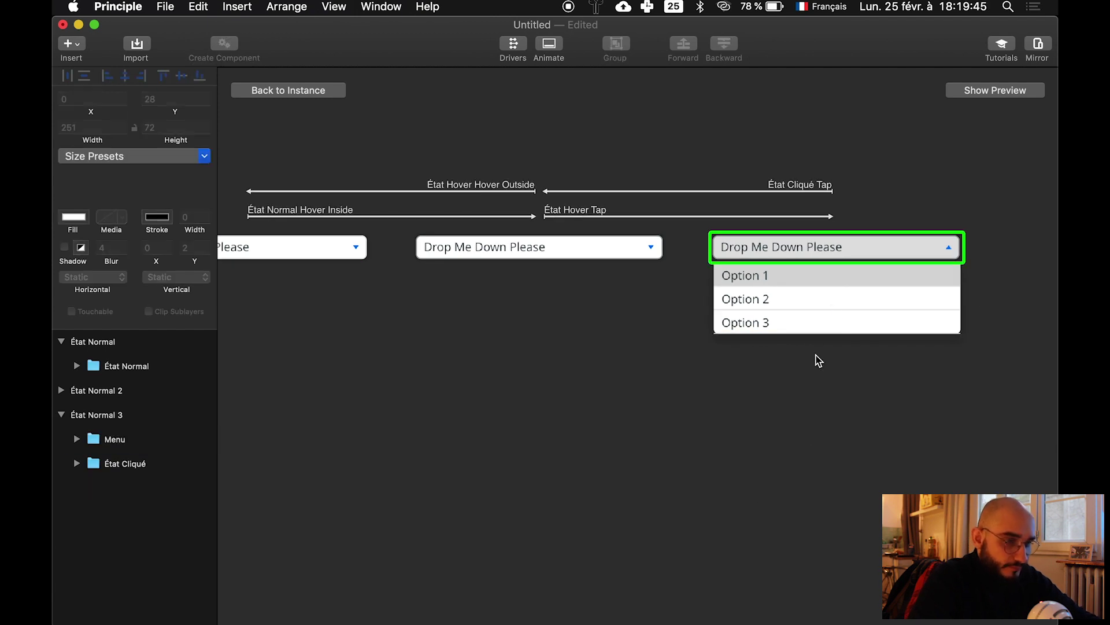
left_click(812, 301)
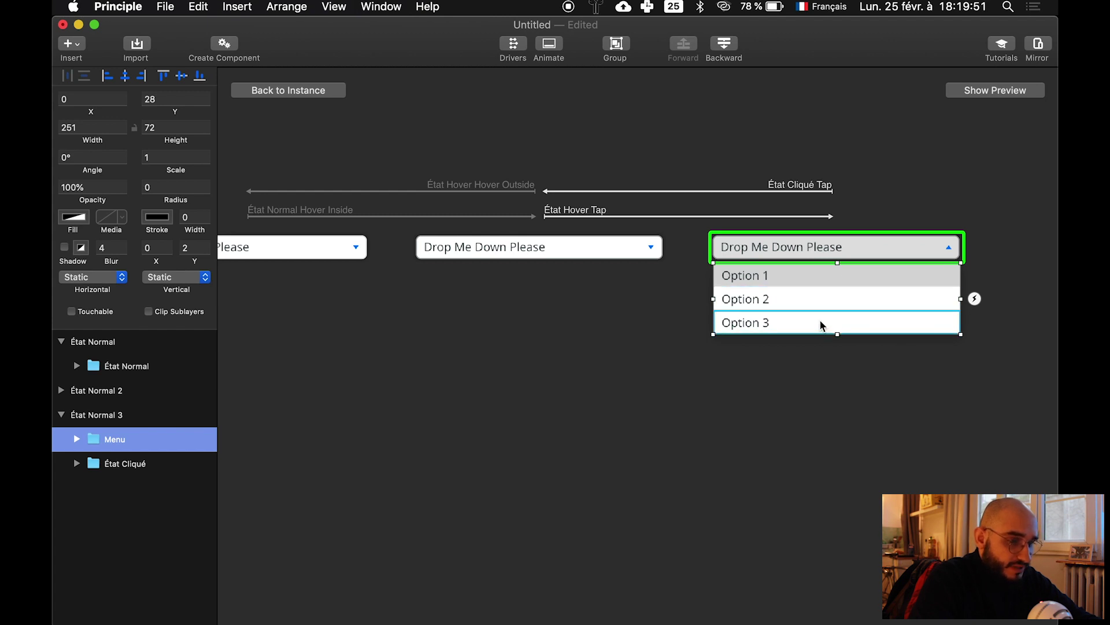
left_click(533, 248)
left_click(559, 284)
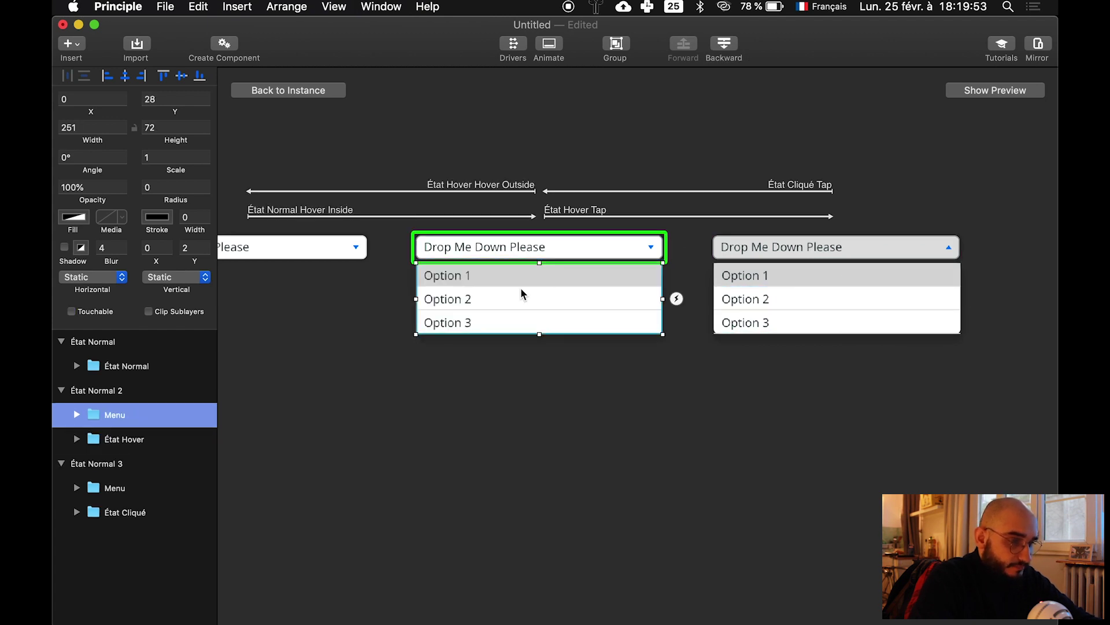
Move the copied menu up over the hover-state dropdown to X 0, Y 0
scroll(521, 283, "up", 3)
left_click_drag(514, 283, 510, 198)
scroll(591, 234, "down", 3)
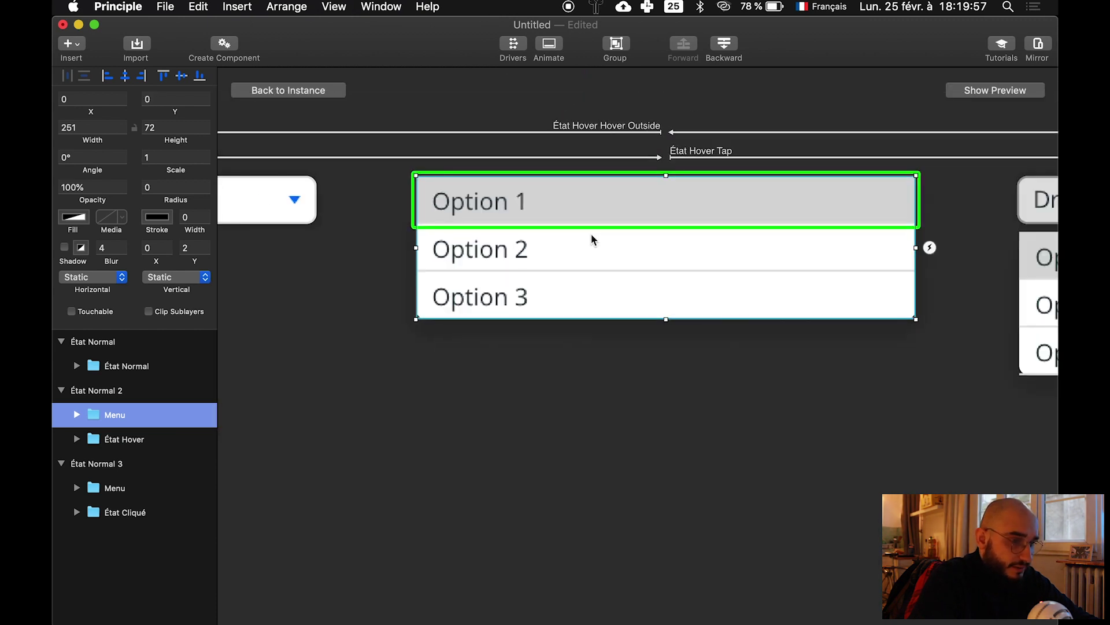
Set the opacity of the Menu group on the État Normal 2 artboard to 0%
scroll(591, 234, "down", 2)
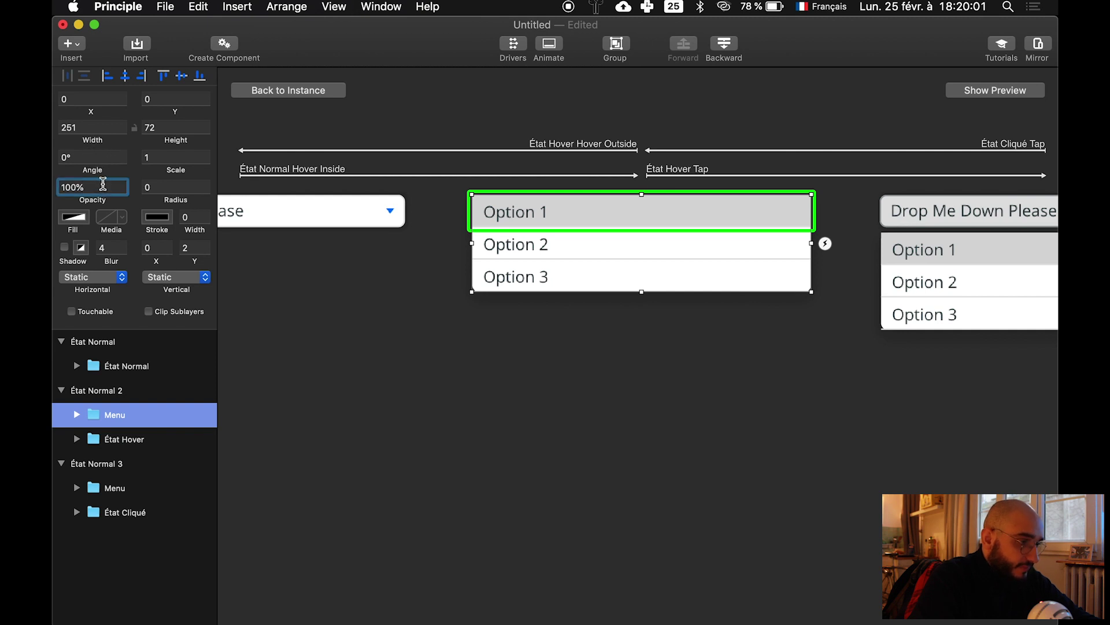
key("shift+Down")
key("shift+Down")
key("shift+Down")
key("shift+Down")
key("shift+Down")
key("shift+Down")
key("shift+Down")
key("shift+Down")
key("shift+Down")
key("shift+Down")
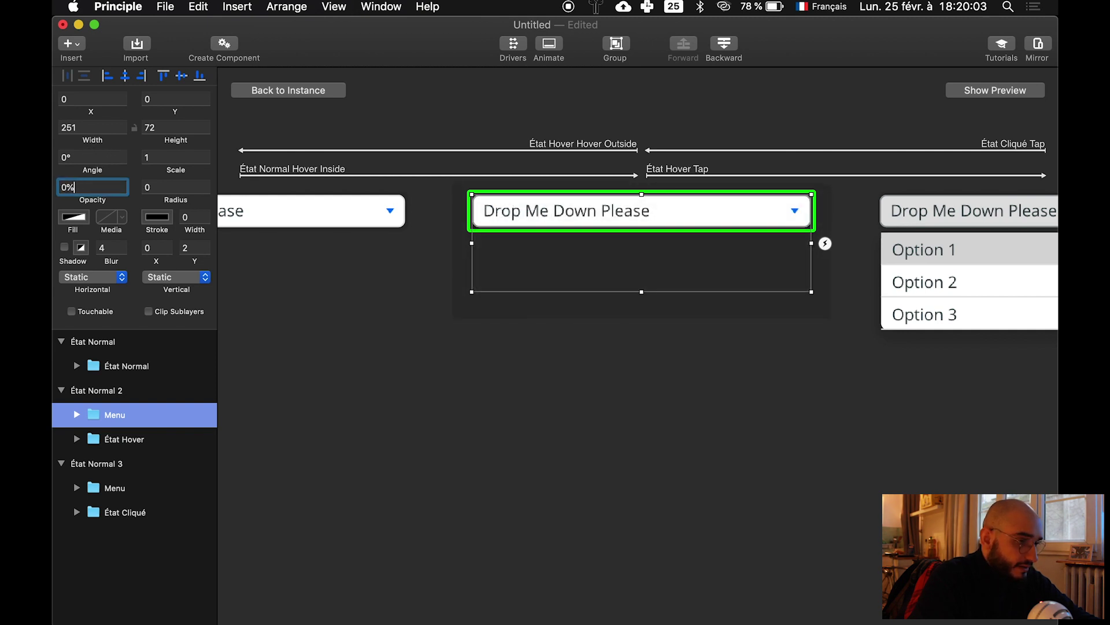
Reorder the layers so Menu sits beneath État Hover in État Normal 2 and beneath État Cliqué in État Normal 3
left_click(137, 445)
left_click(151, 425)
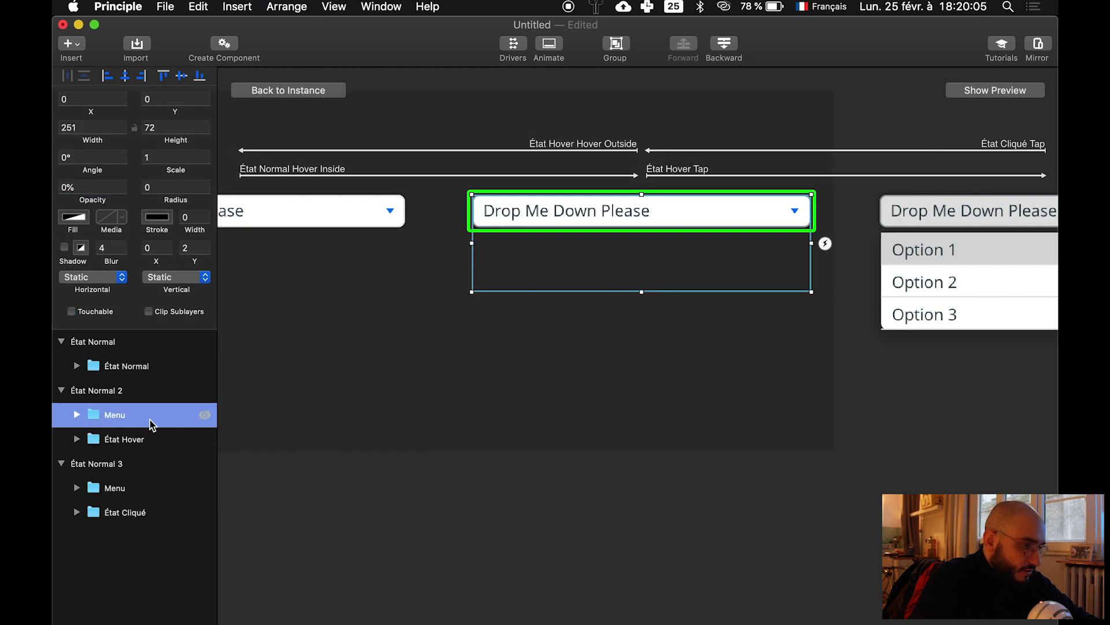
left_click_drag(123, 418, 114, 453)
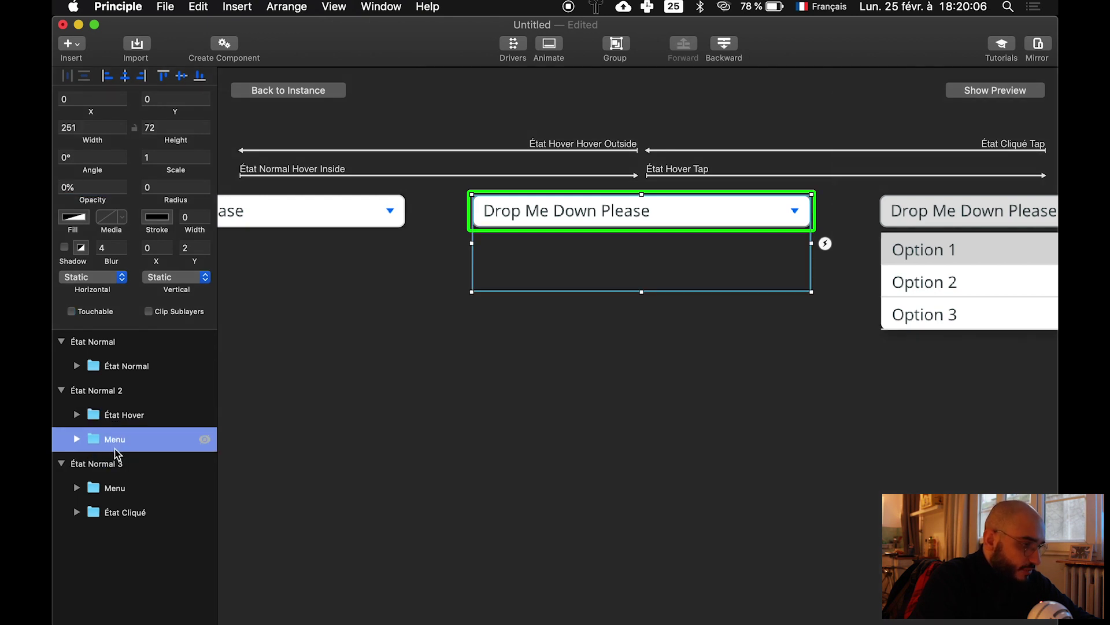
left_click(123, 488)
left_click_drag(118, 529, 116, 527)
left_click(533, 401)
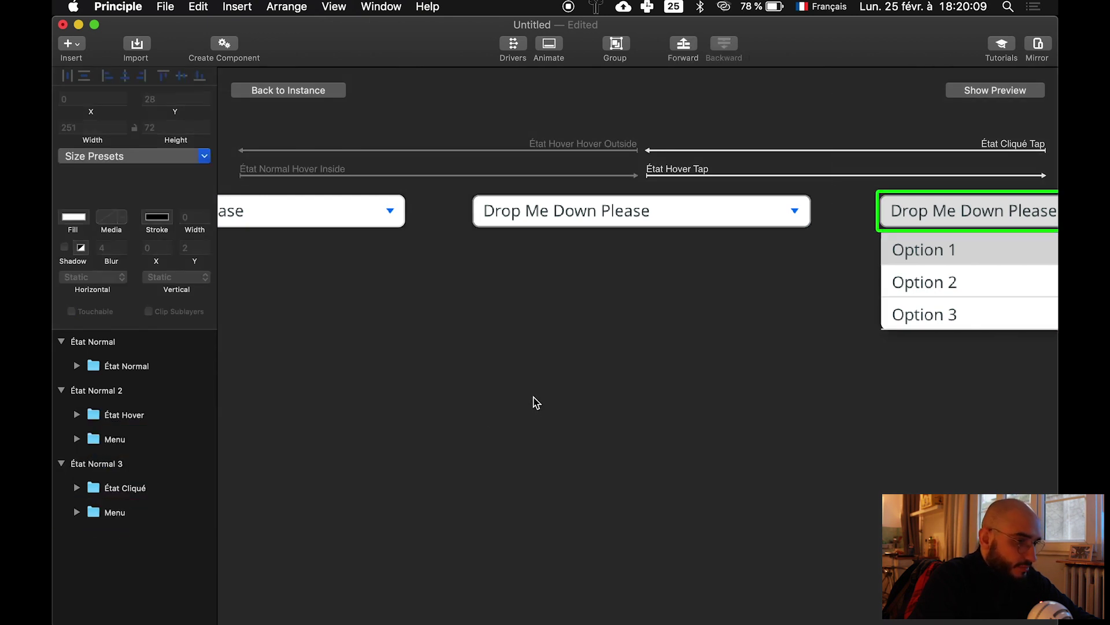
Return to the main artboard and test the menu's opening and closing animation repeatedly in the full-screen preview
left_click(307, 90)
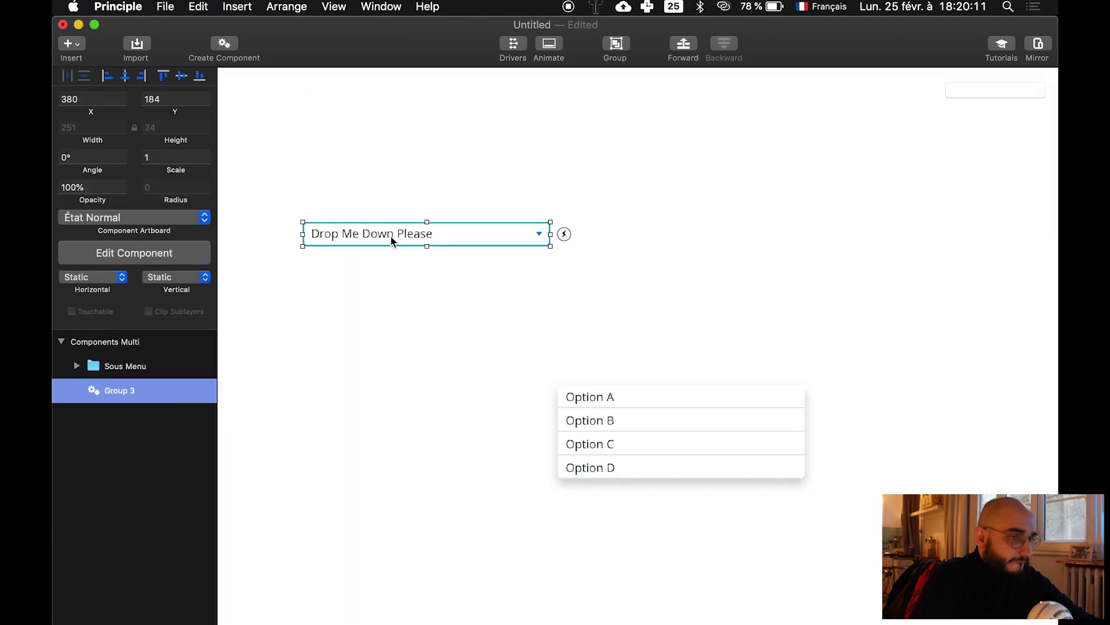
key("super+Return")
left_click(456, 151)
left_click(456, 151)
left_click(457, 151)
left_click(456, 151)
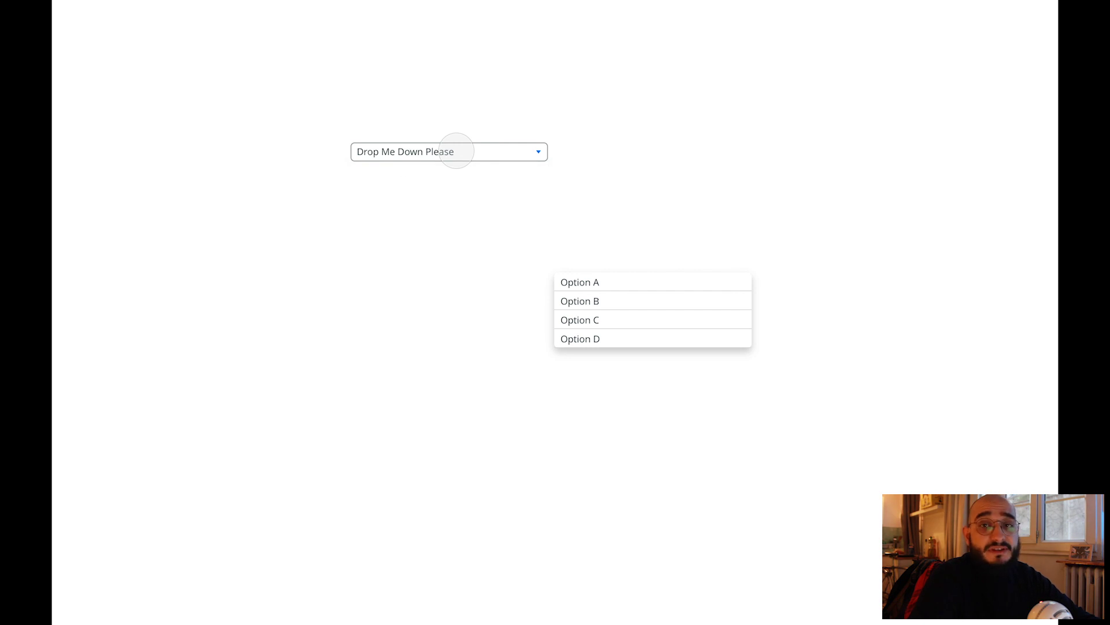
left_click(456, 151)
left_click(457, 150)
left_click(456, 151)
left_click(456, 151)
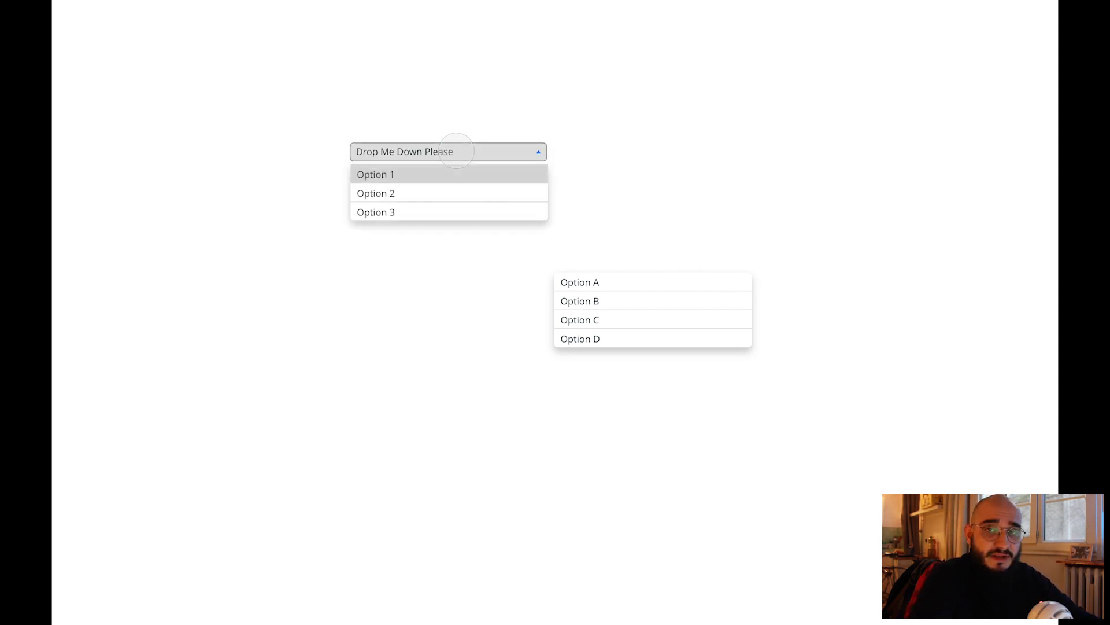
Toggle the dropdown menu open and closed in the full-screen preview and leave the preview
left_click(456, 151)
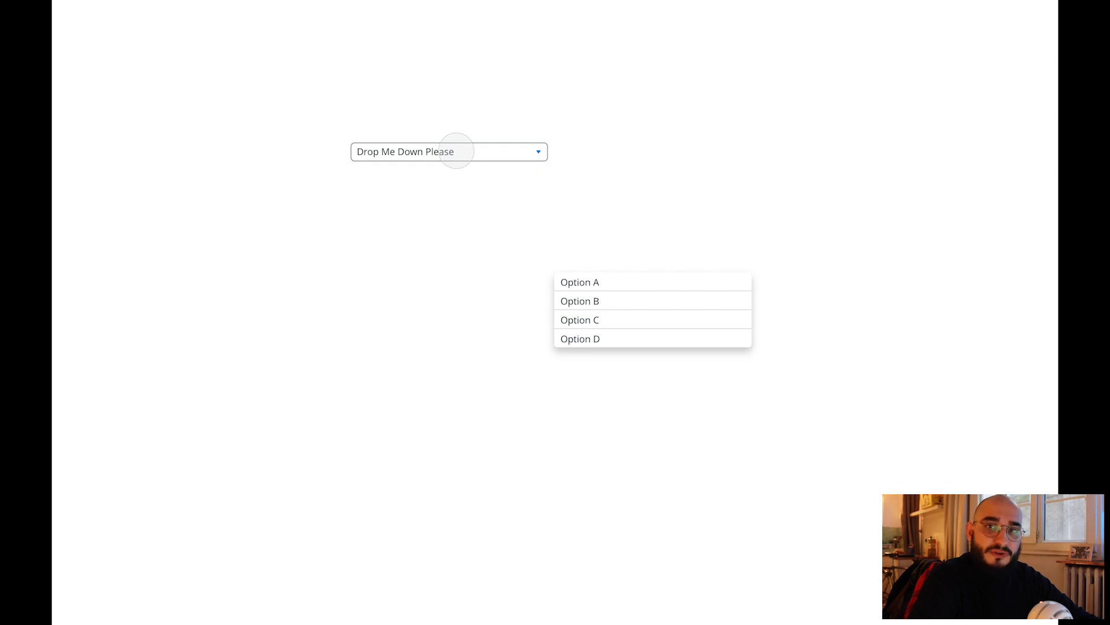
left_click(456, 151)
left_click(456, 151)
left_click(459, 236)
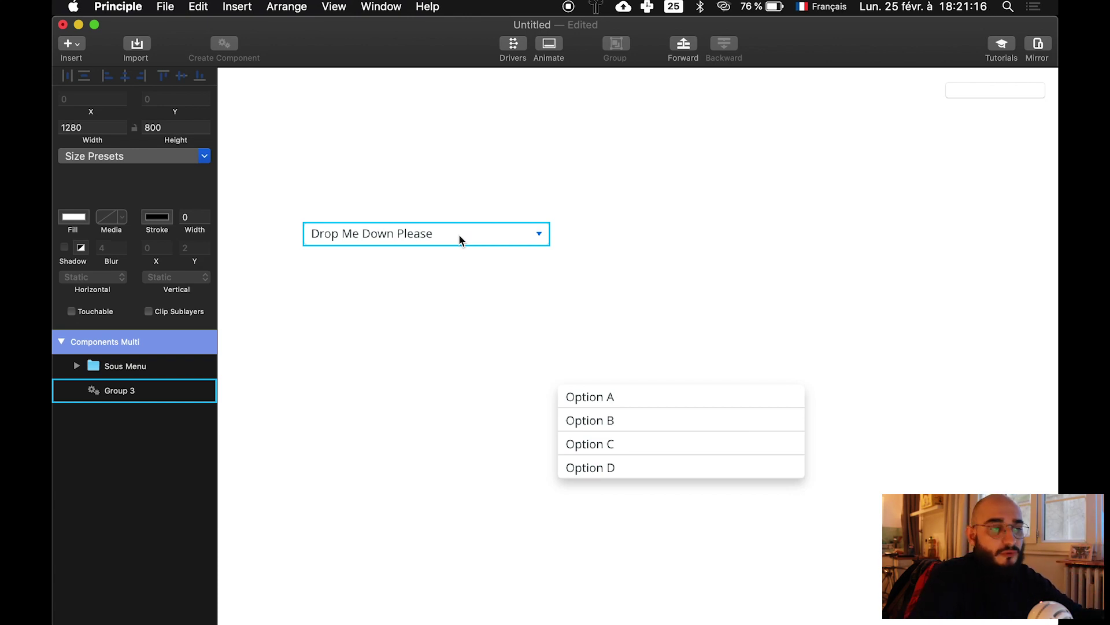
Open the dropdown component for editing and locate the grey rectangle behind Option 1 among the État Normal 3 menu layers
left_click(459, 234)
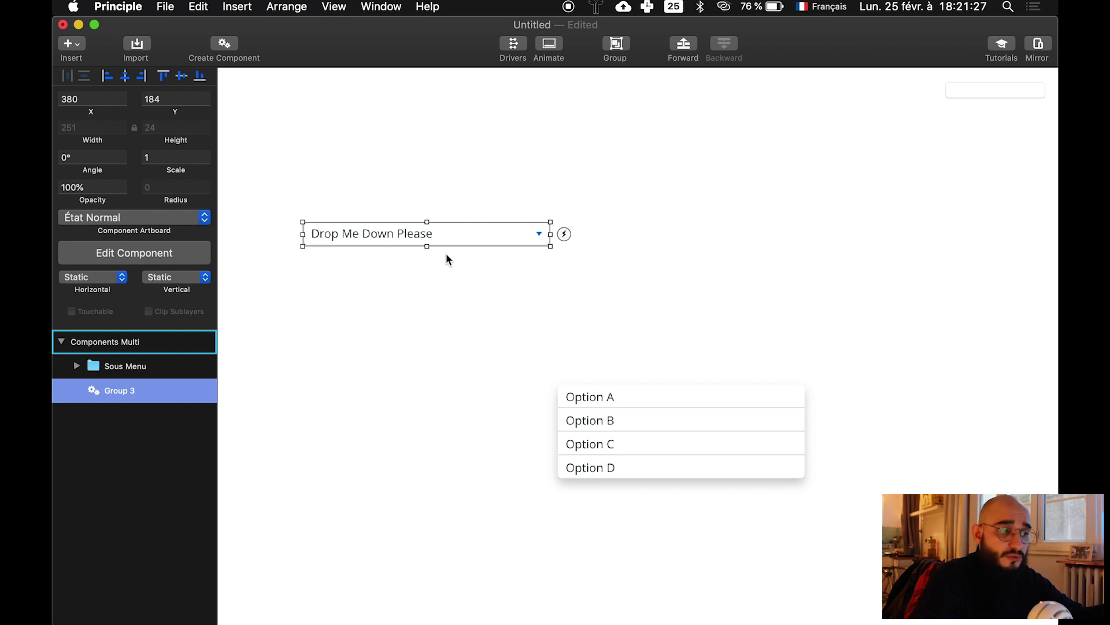
double_click(423, 234)
scroll(378, 229, "right", 10)
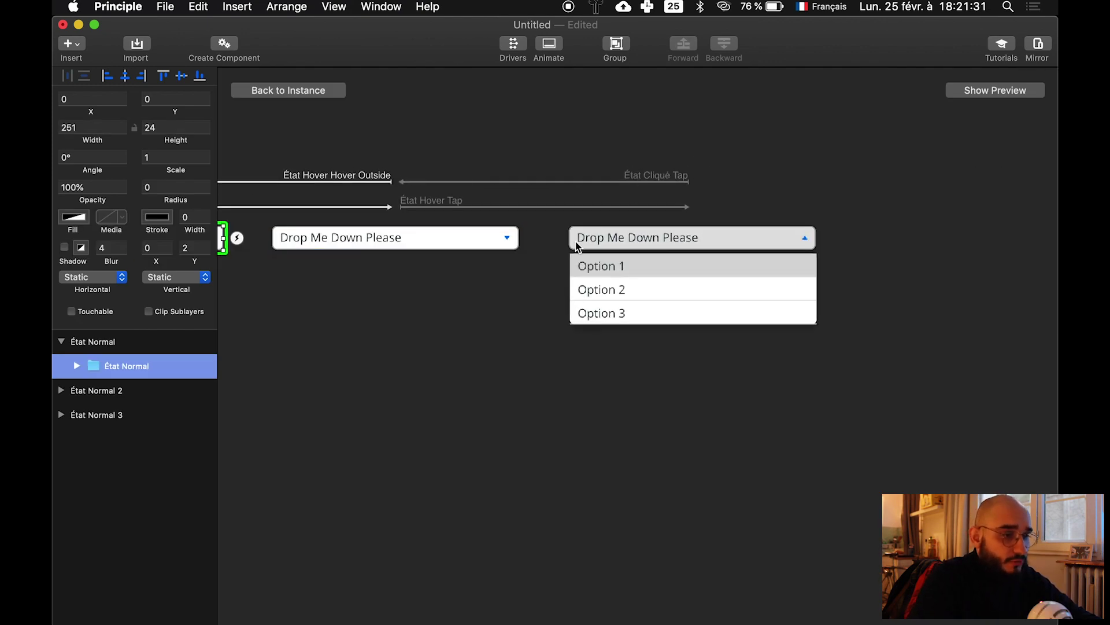
left_click(665, 272)
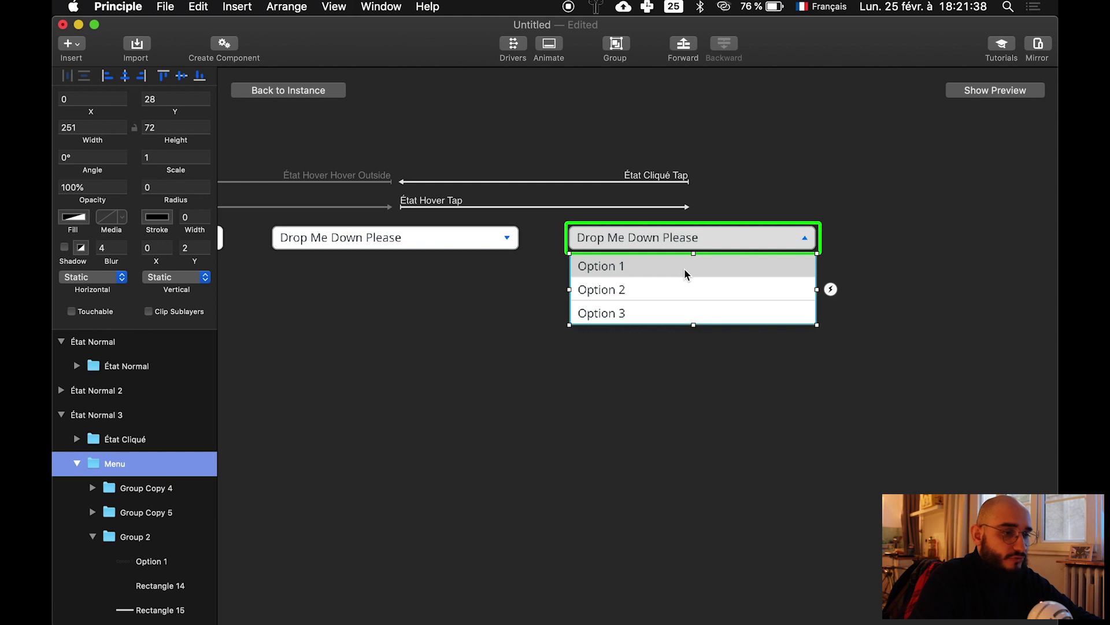
left_click(685, 269)
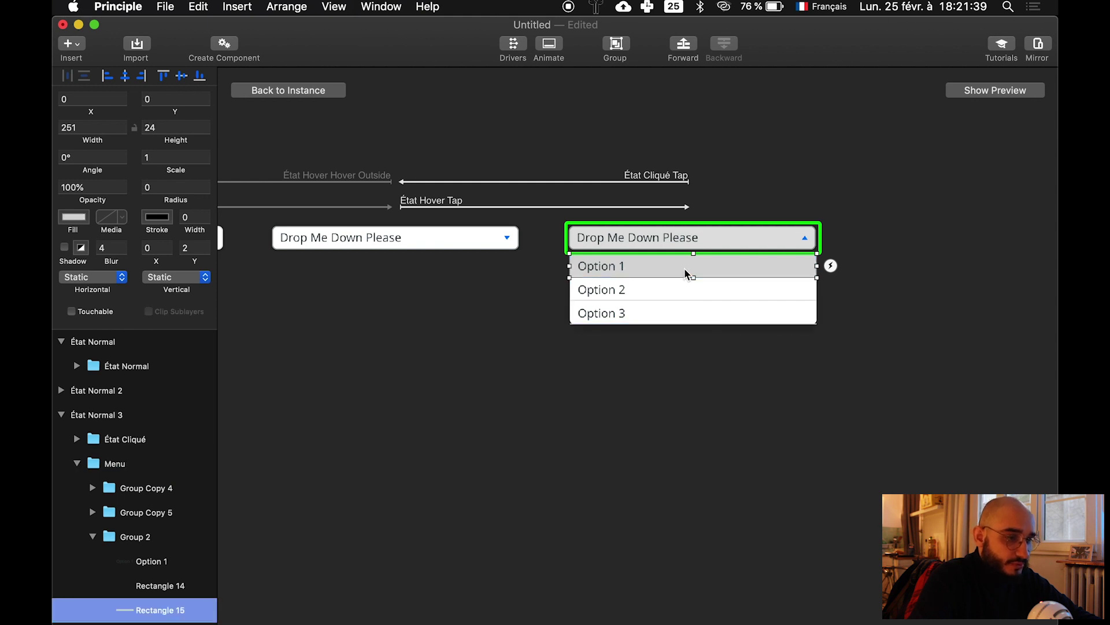
scroll(163, 462, "down", 1)
left_click(152, 542)
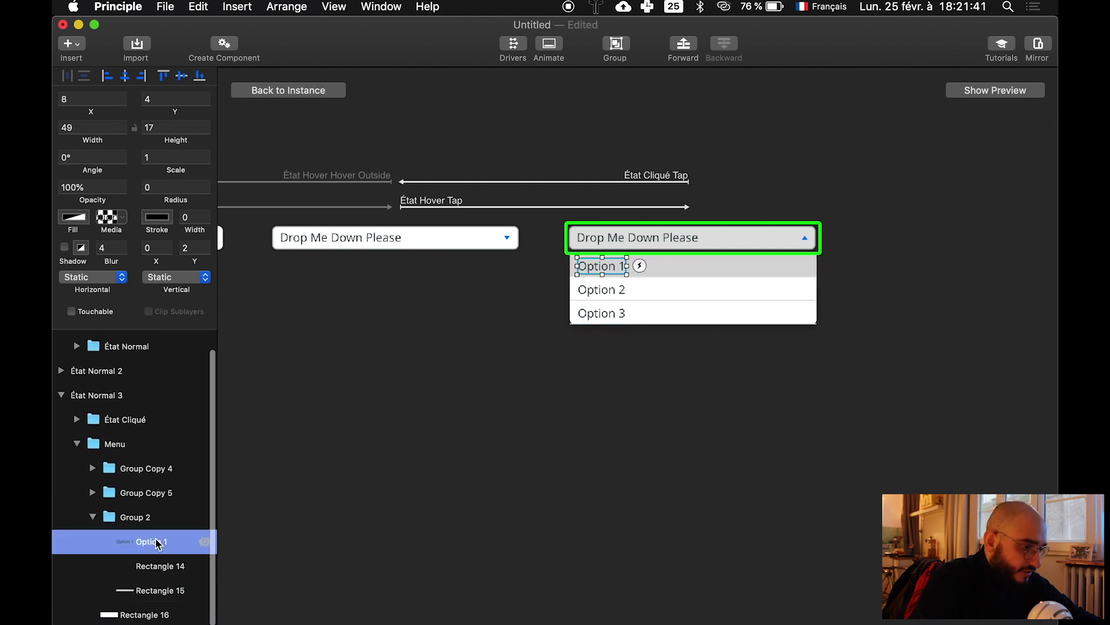
left_click(149, 567)
left_click(150, 590)
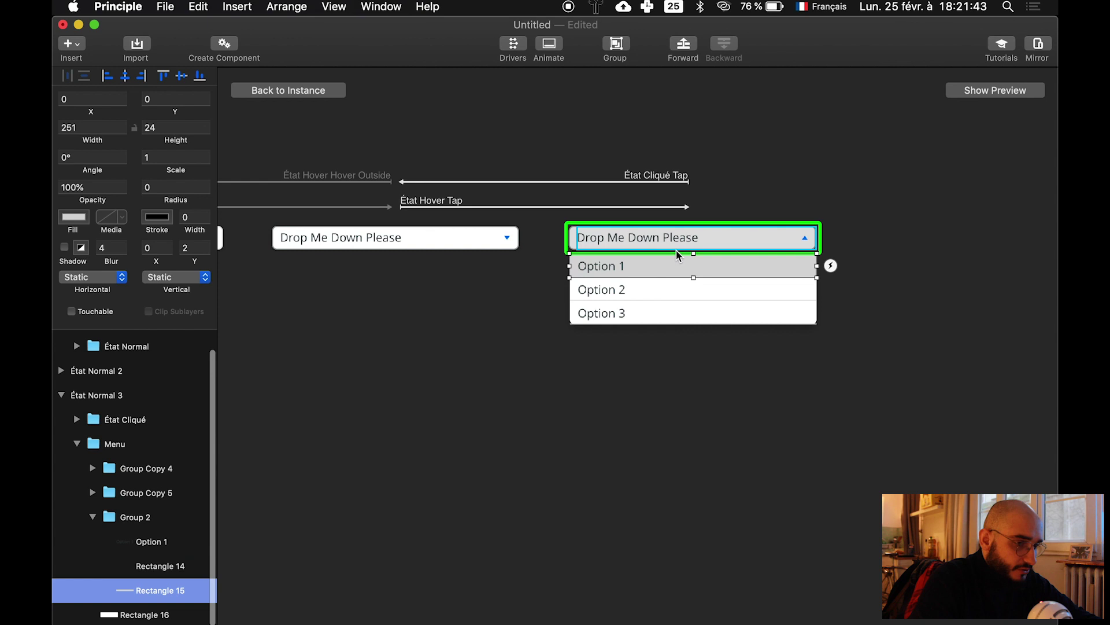
Set the opacity of the grey rectangle behind Option 1 in État Normal 3 to 0%
left_click(664, 289)
left_click(663, 266)
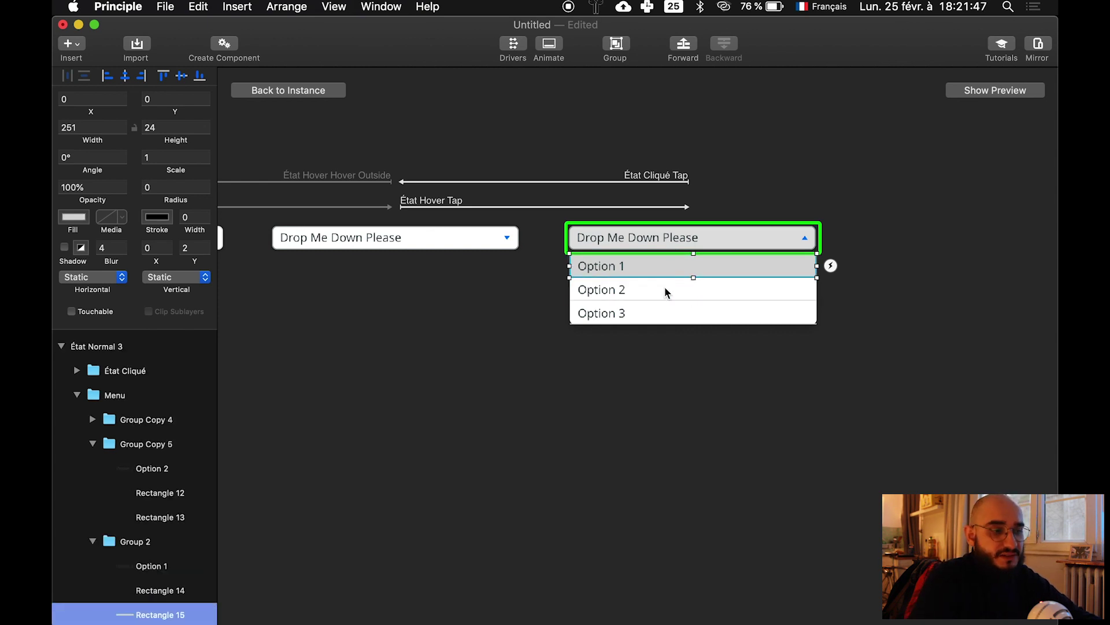
left_click(686, 381)
left_click(669, 273)
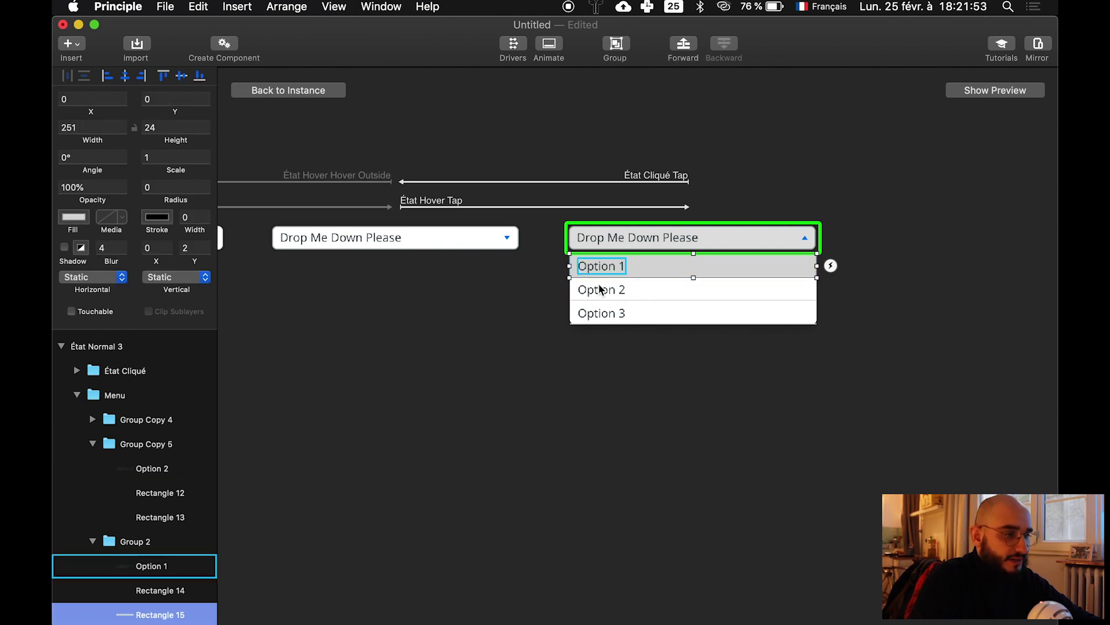
left_click(93, 188)
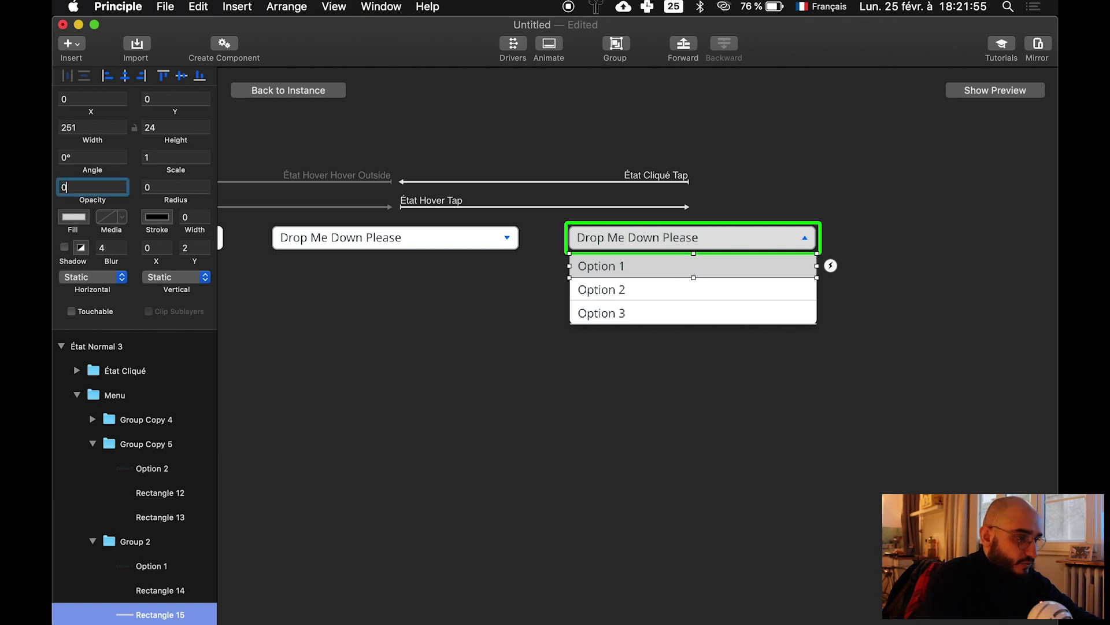
key("Return")
left_click(657, 320)
Add a Hover Inside transition from Option 1's background rectangle in État Normal 3 to a new duplicate artboard
scroll(650, 313, "right", 3)
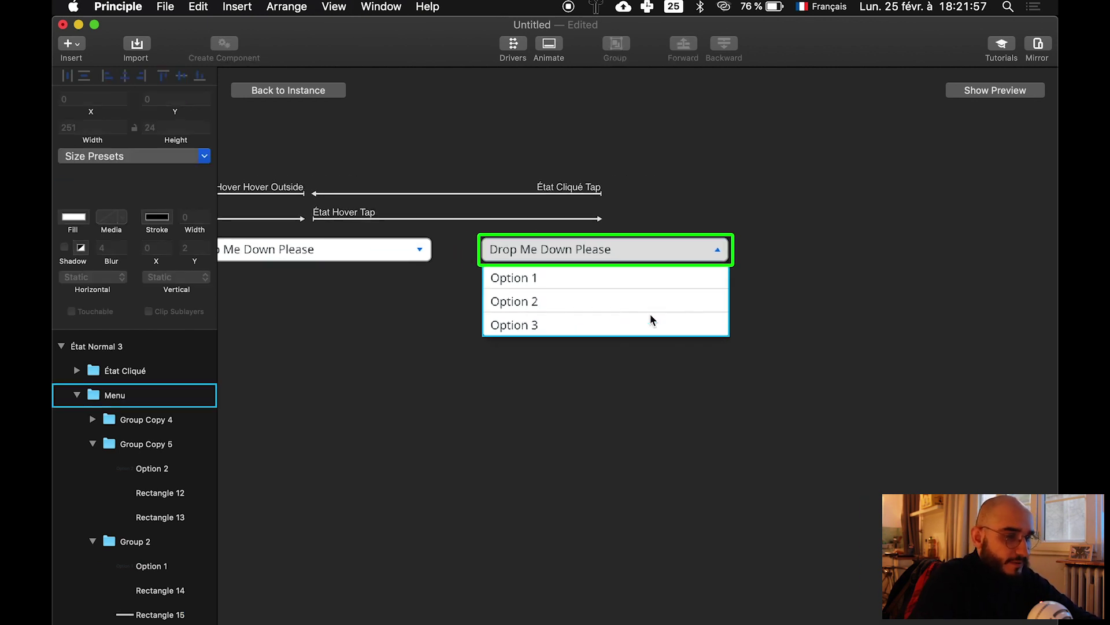
left_click(700, 281)
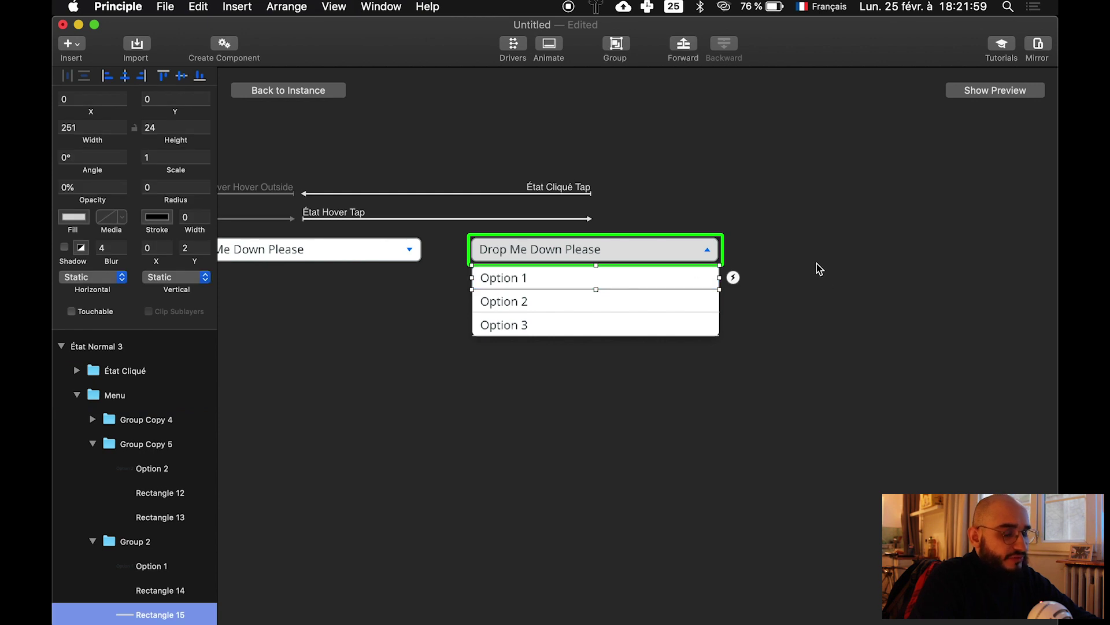
left_click(735, 283)
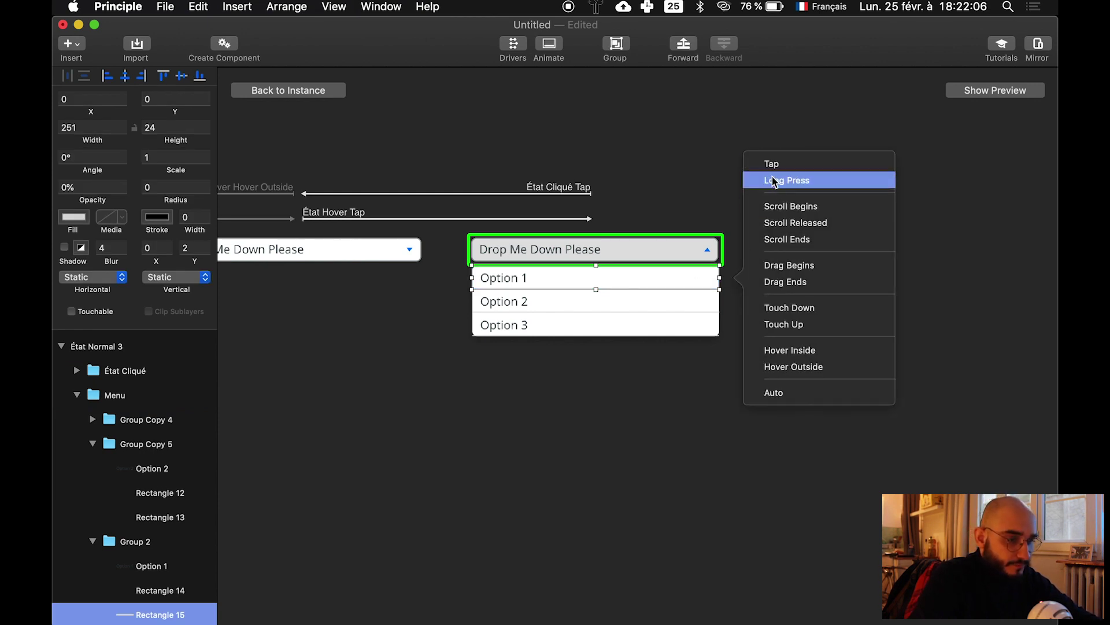
left_click(789, 350)
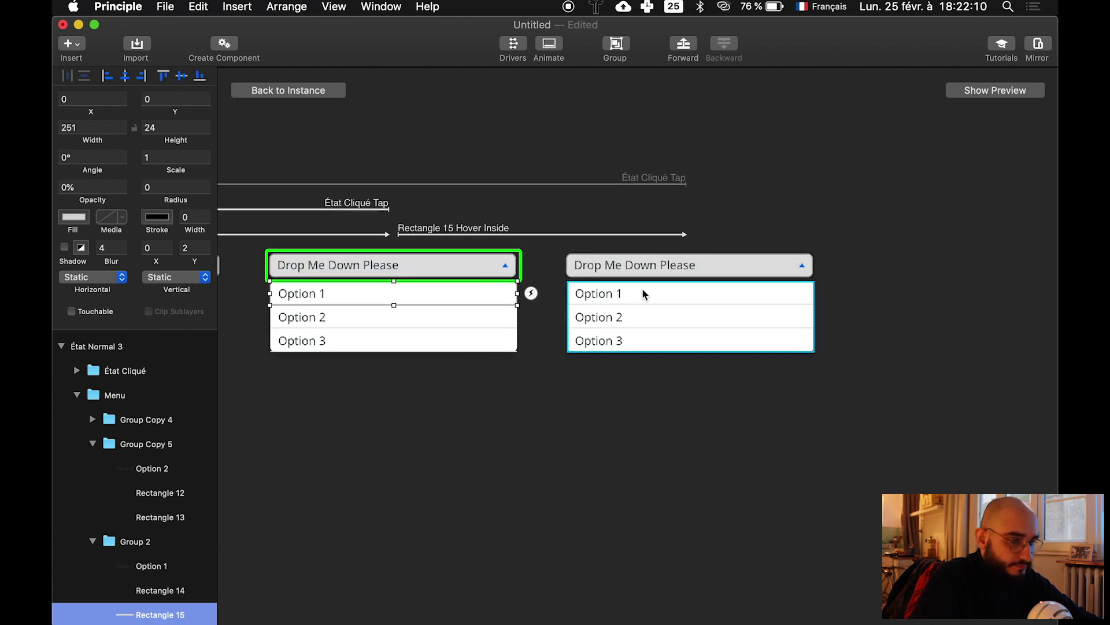
Add a Hover Outside transition from Option 1's background rectangle on the new artboard back to État Normal 3
left_click(648, 291)
left_click(827, 293)
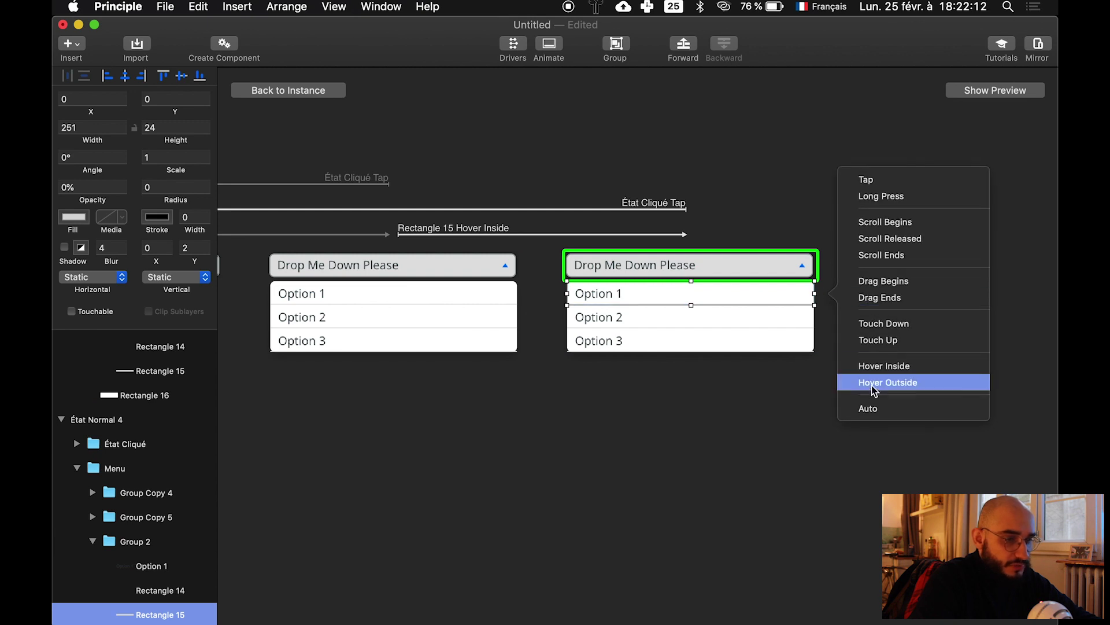
left_click(888, 382)
left_click(439, 316)
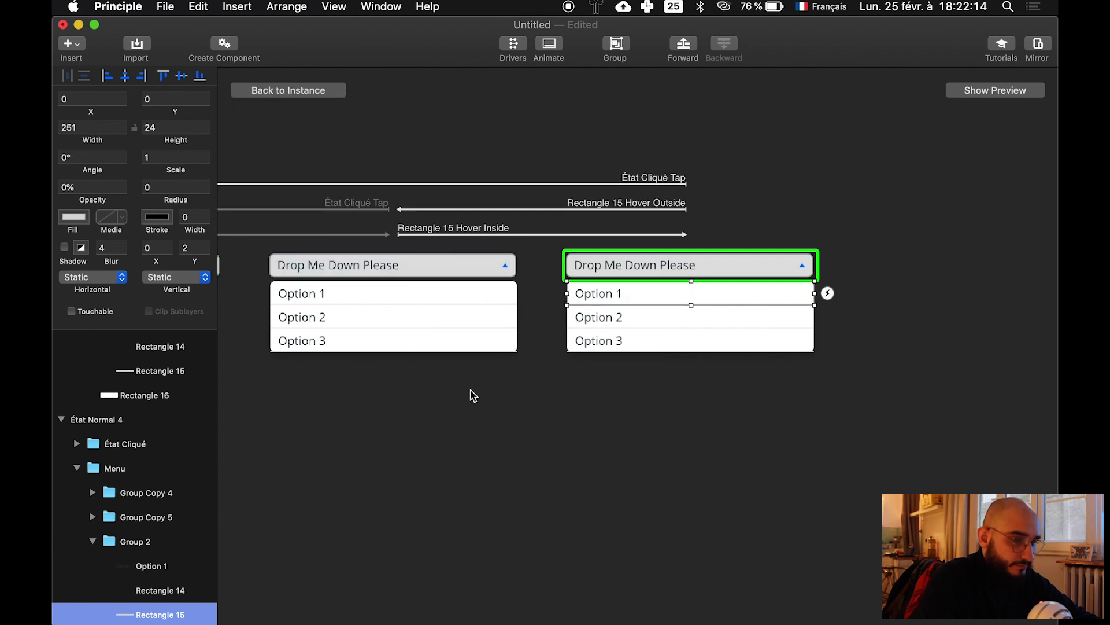
Set the opacity of Option 1's background rectangle on the new hover artboard to 90%
left_click(472, 393)
scroll(472, 395, "right", 3)
left_click(591, 310)
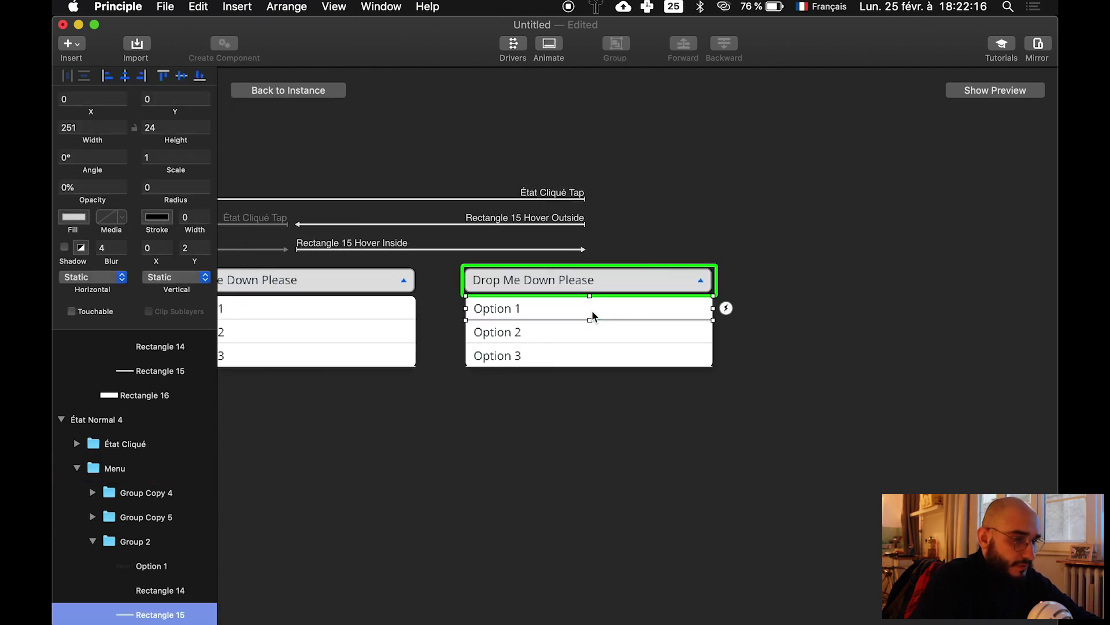
scroll(127, 513, "down", 1)
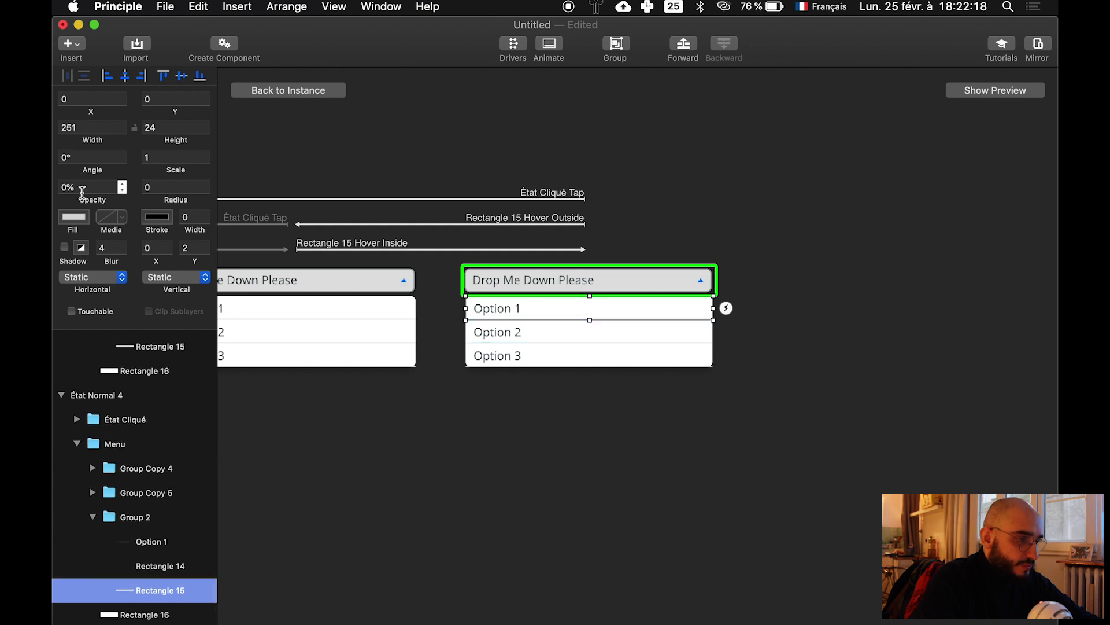
type("90")
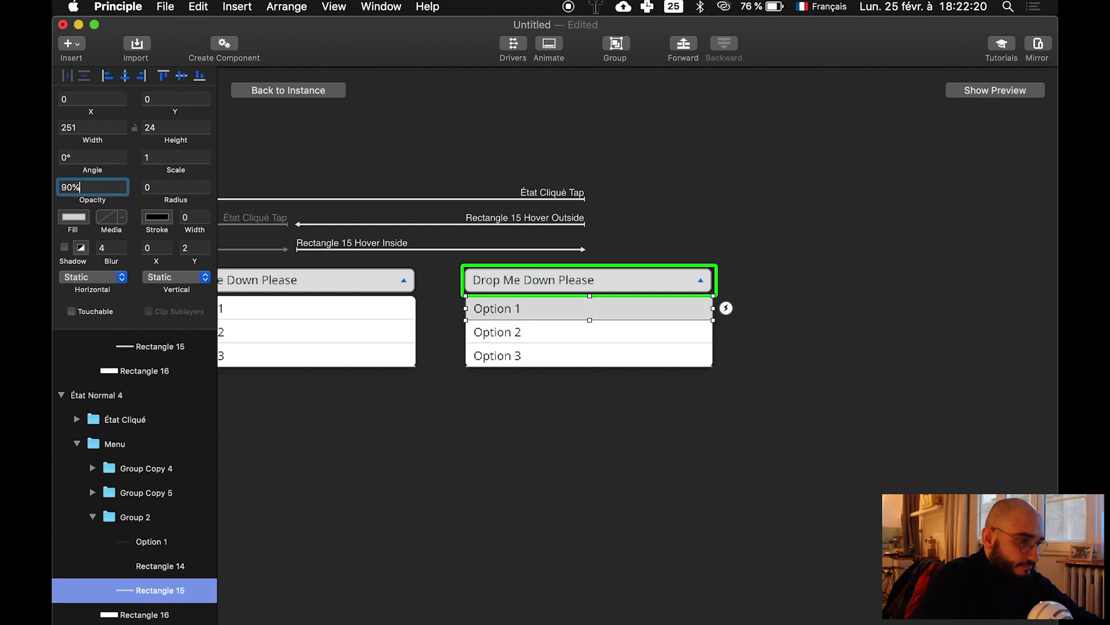
left_click(602, 469)
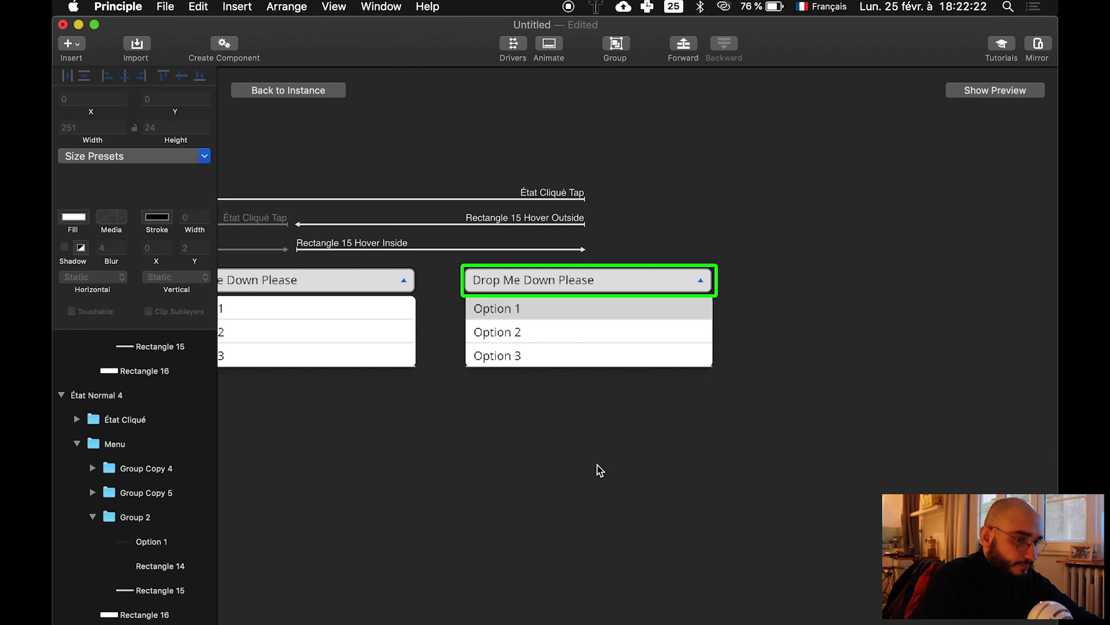
Cut the Sous Menu group from the main artboard and reopen the dropdown component for editing
left_click(288, 91)
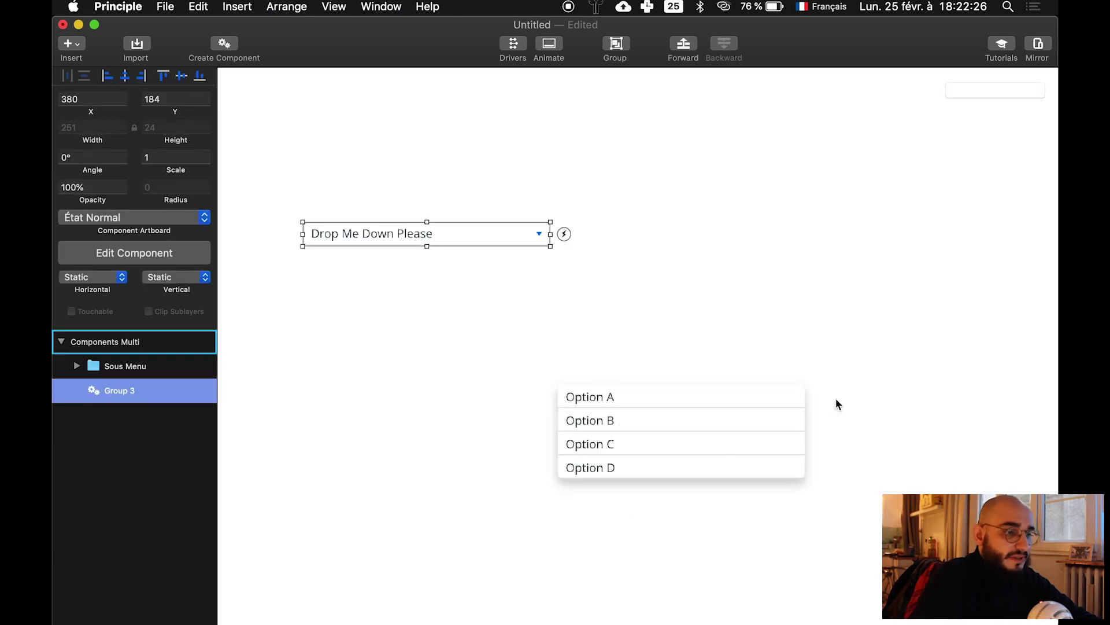
left_click(643, 401)
left_click(685, 336)
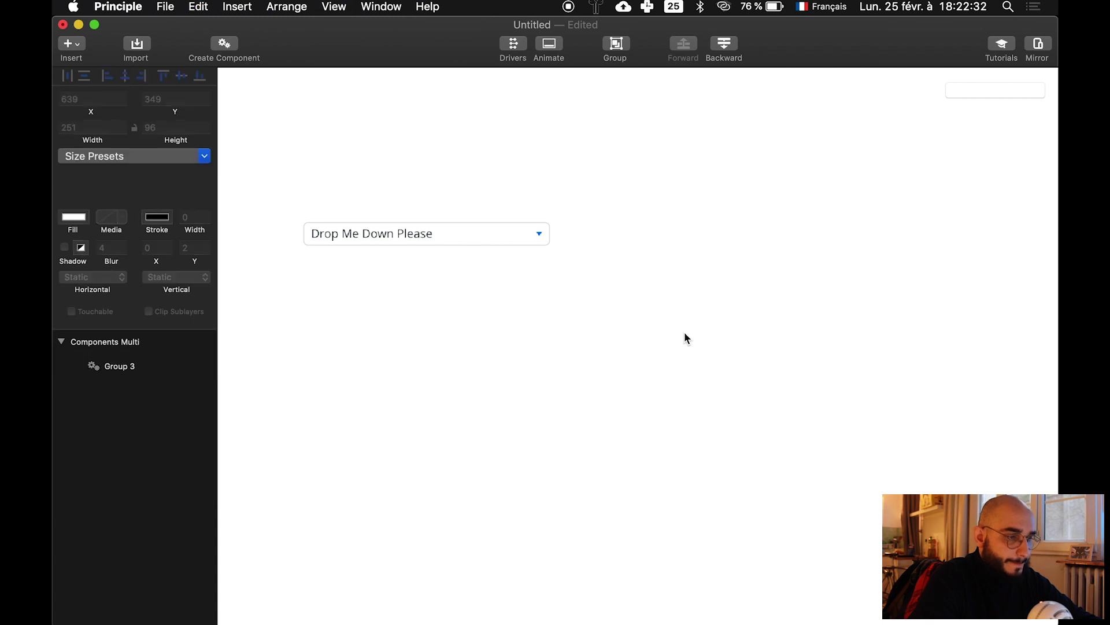
double_click(476, 241)
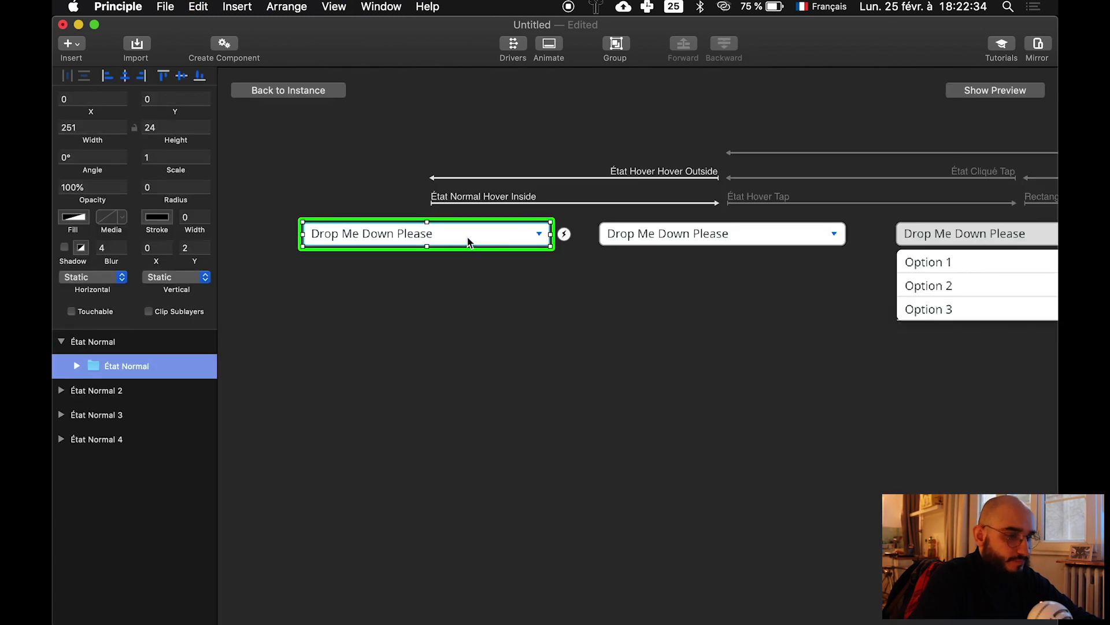
Try to place the Sous Menu group by pasting it into État Normal and moving it across, and cut it out again
scroll(468, 241, "right", 10)
left_click(572, 317)
scroll(694, 290, "left", 8)
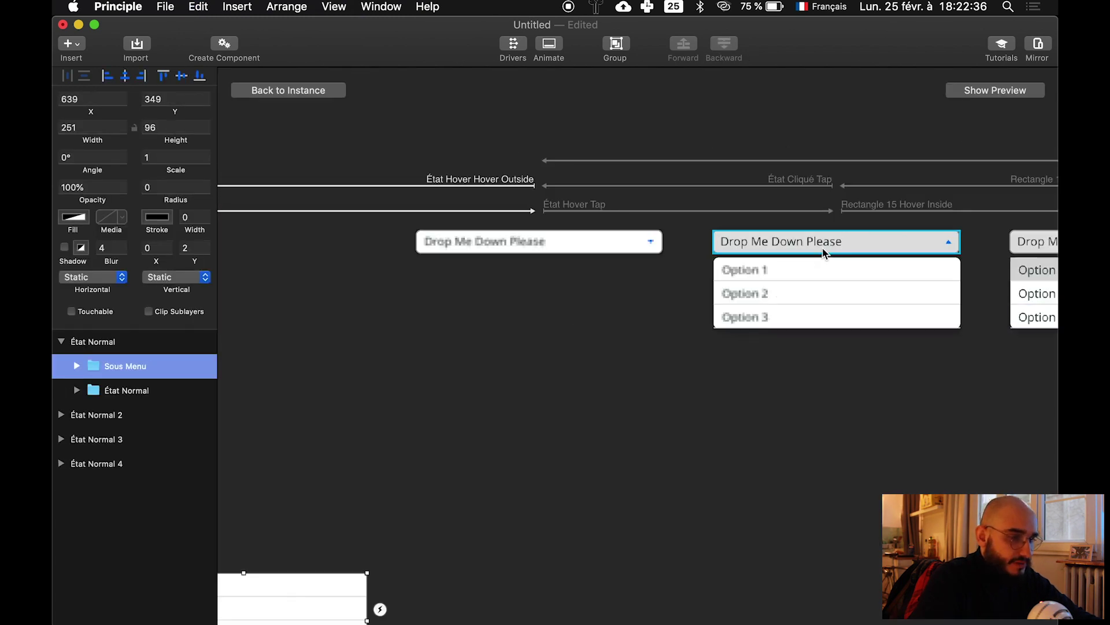
left_click_drag(290, 617, 793, 390)
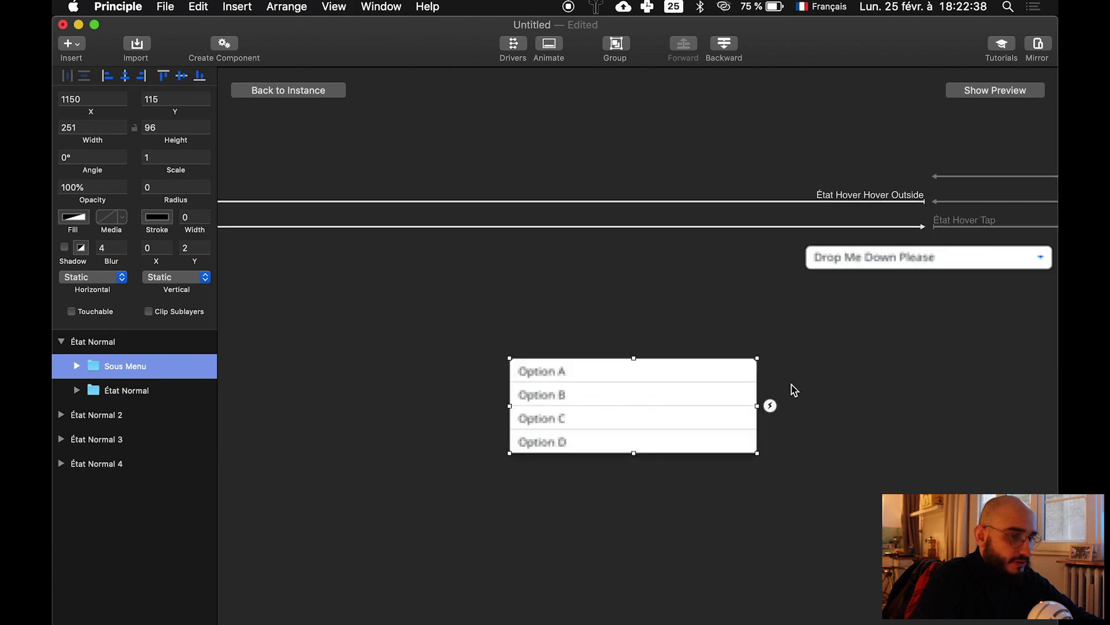
scroll(488, 397, "right", 5)
key("Delete")
Paste the Sous Menu group into the État Normal 4 artboard
scroll(488, 397, "right", 10)
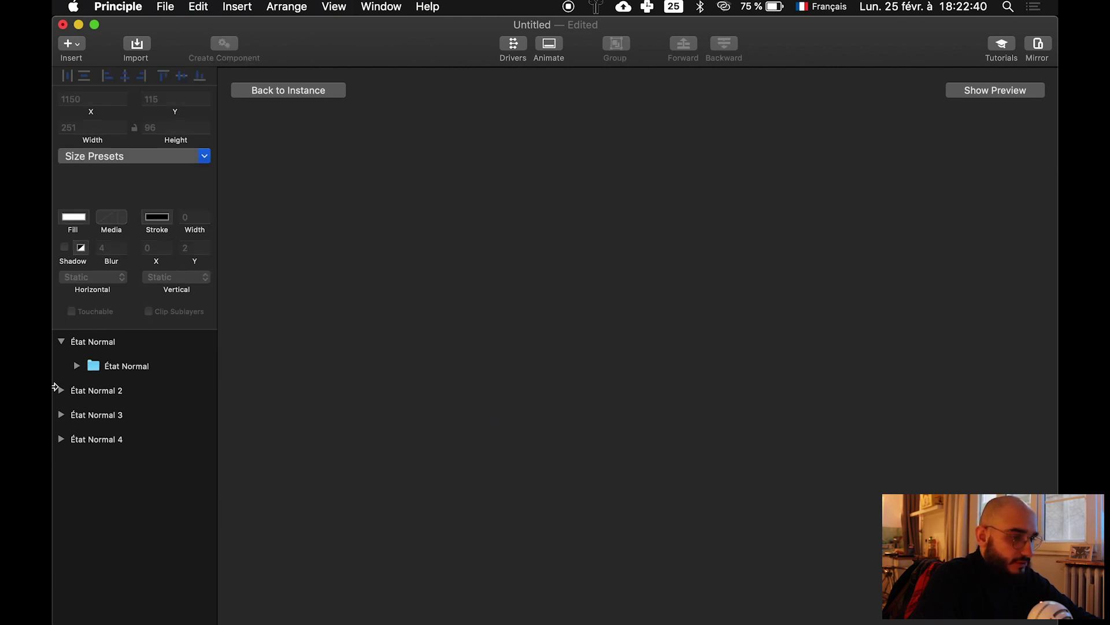
scroll(669, 384, "left", 8)
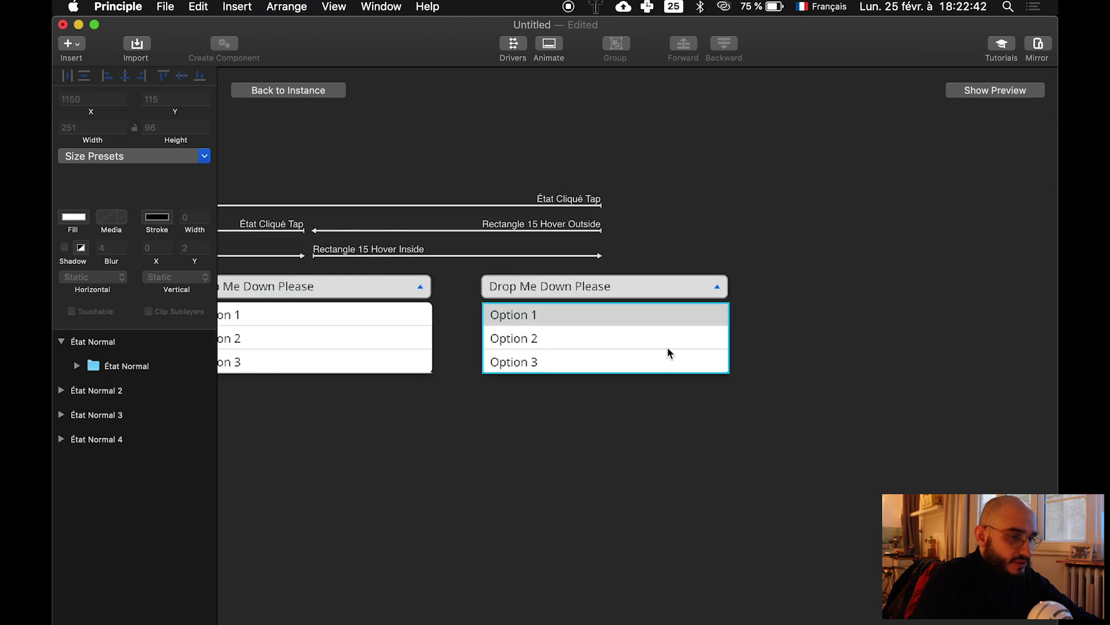
left_click(667, 346)
key("cmd+z")
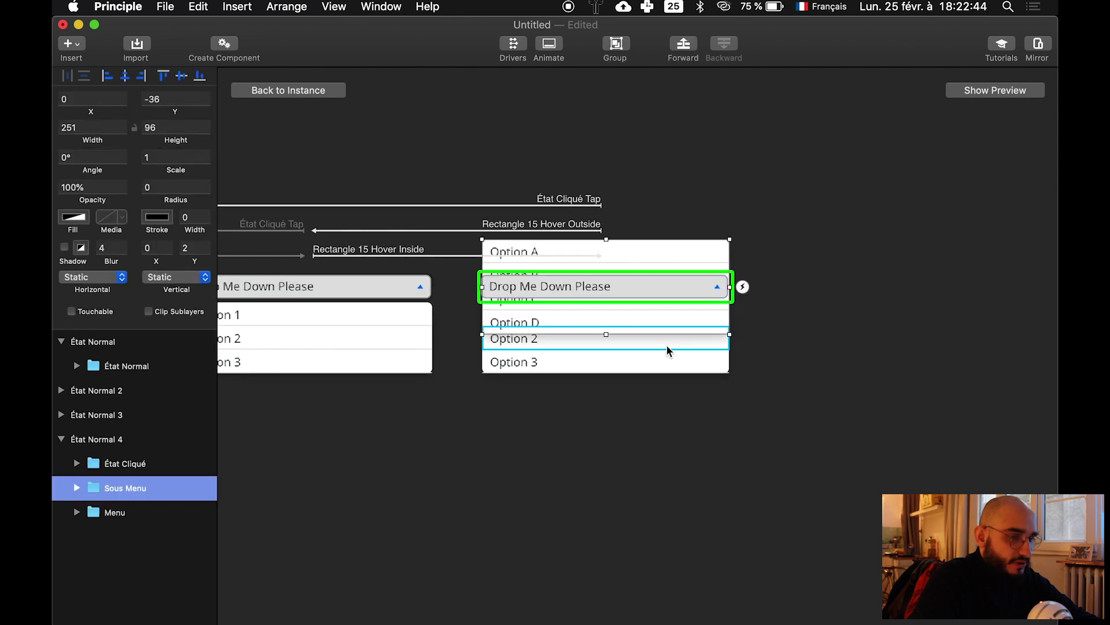
Position the Sous Menu group beside the options menu in État Normal 4 at X 261, Y 28
left_click(859, 257)
left_click(699, 250)
left_click_drag(699, 249, 932, 321)
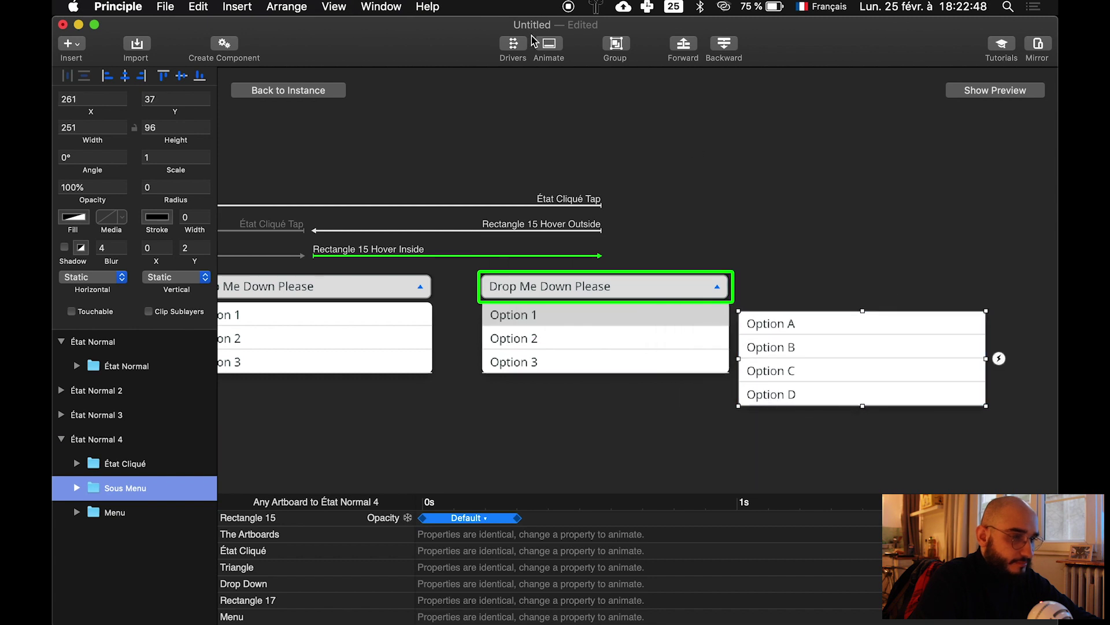
left_click_drag(805, 336, 788, 329)
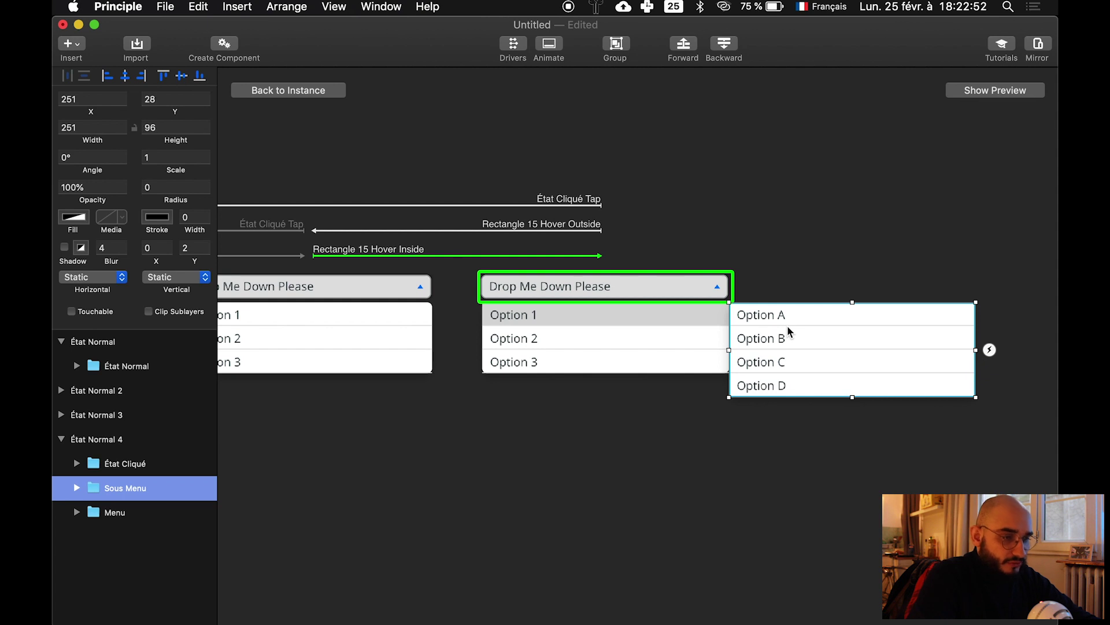
key("shift+Right")
left_click(734, 523)
left_click(803, 314)
left_click(810, 448)
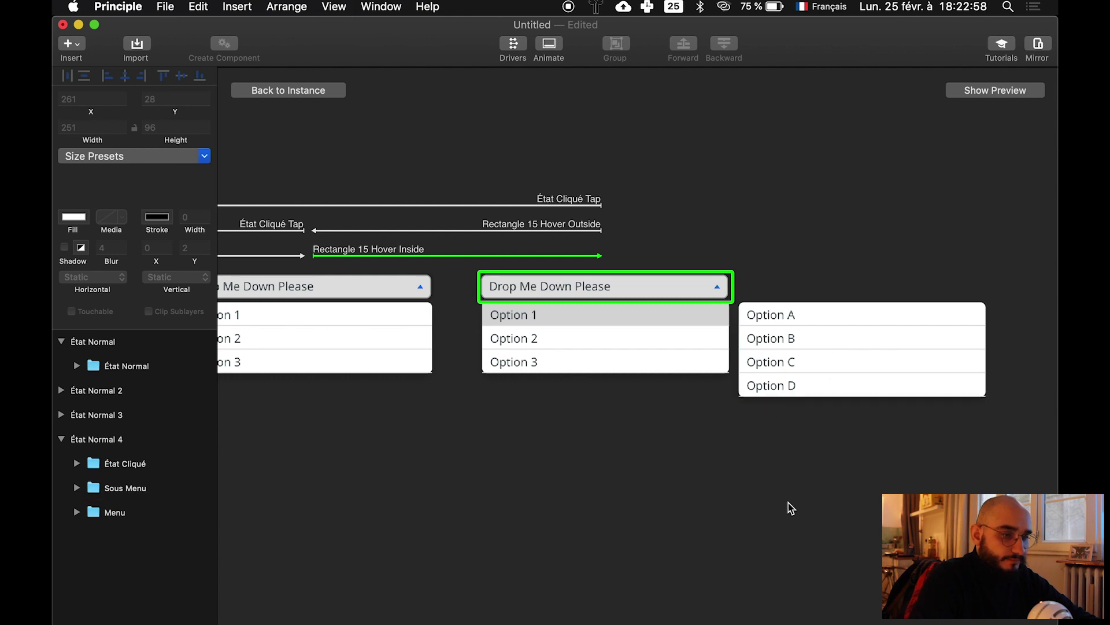
left_click(840, 364)
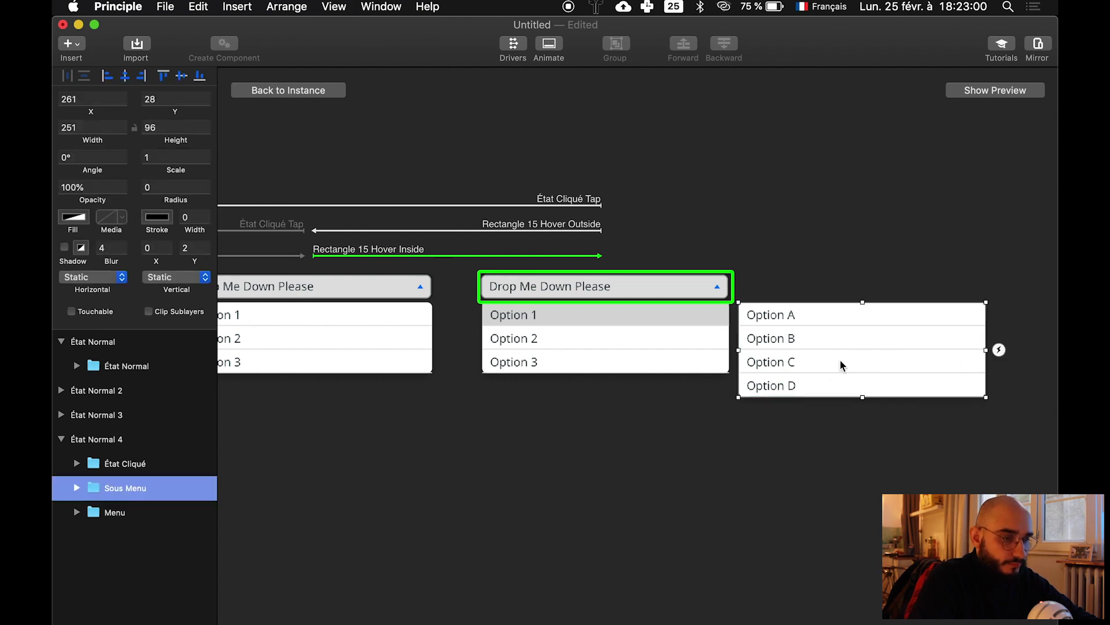
Return to the component instance and test opening the dropdown and its submenu in the full-screen preview
left_click(304, 91)
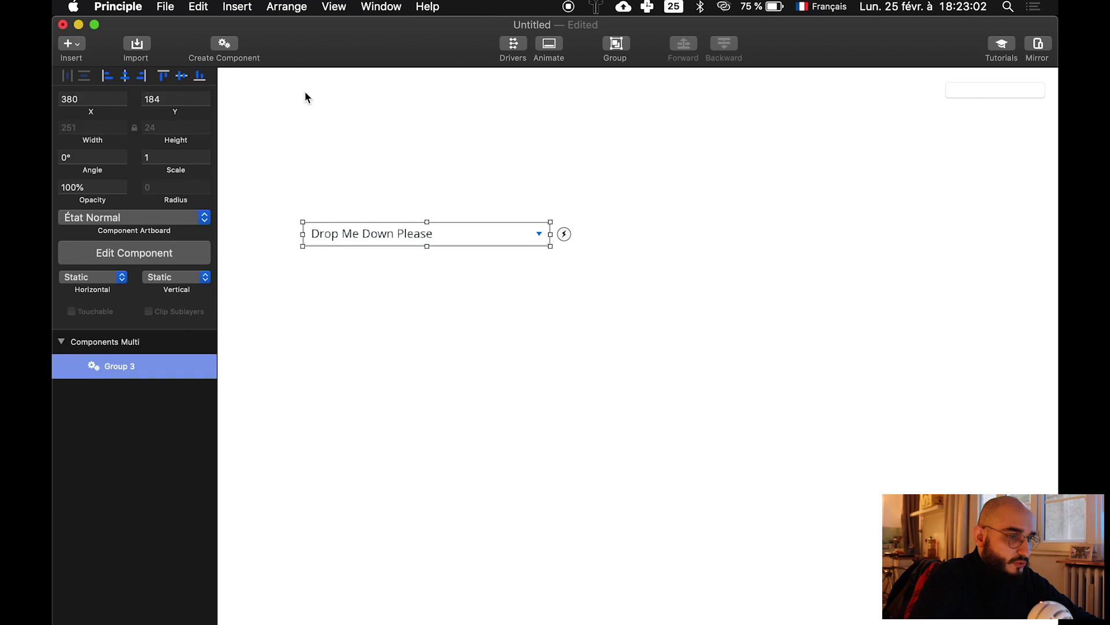
key("super+p")
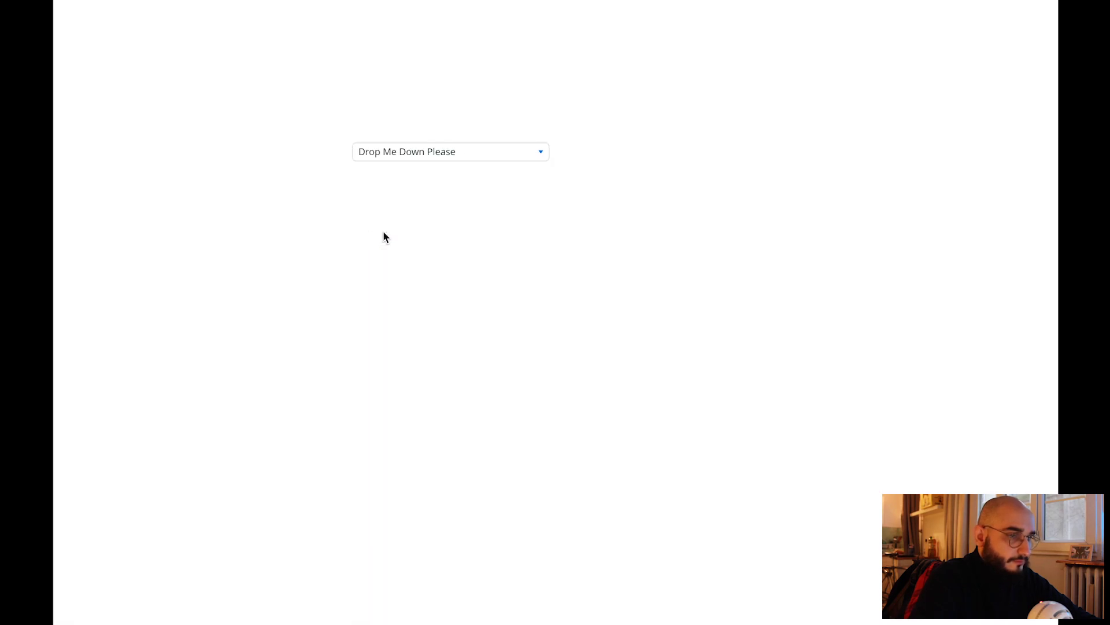
left_click(443, 152)
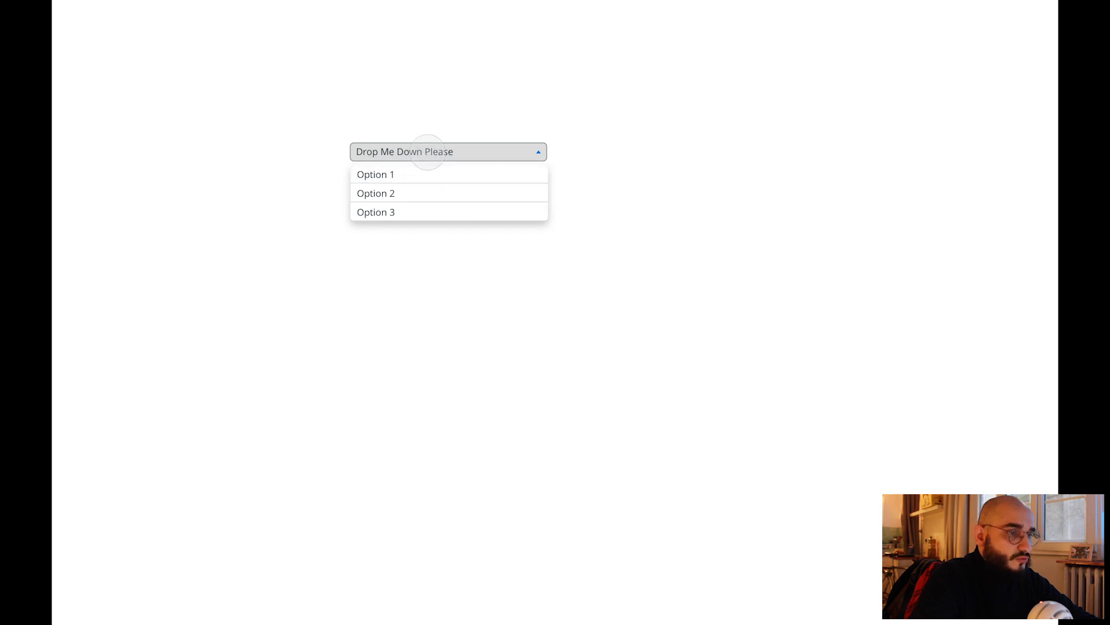
left_click(570, 171)
key("super+p")
Reopen the dropdown component and copy the Sous Menu group from État Normal 4 into État Normal 3 at X 261, Y 28
double_click(456, 241)
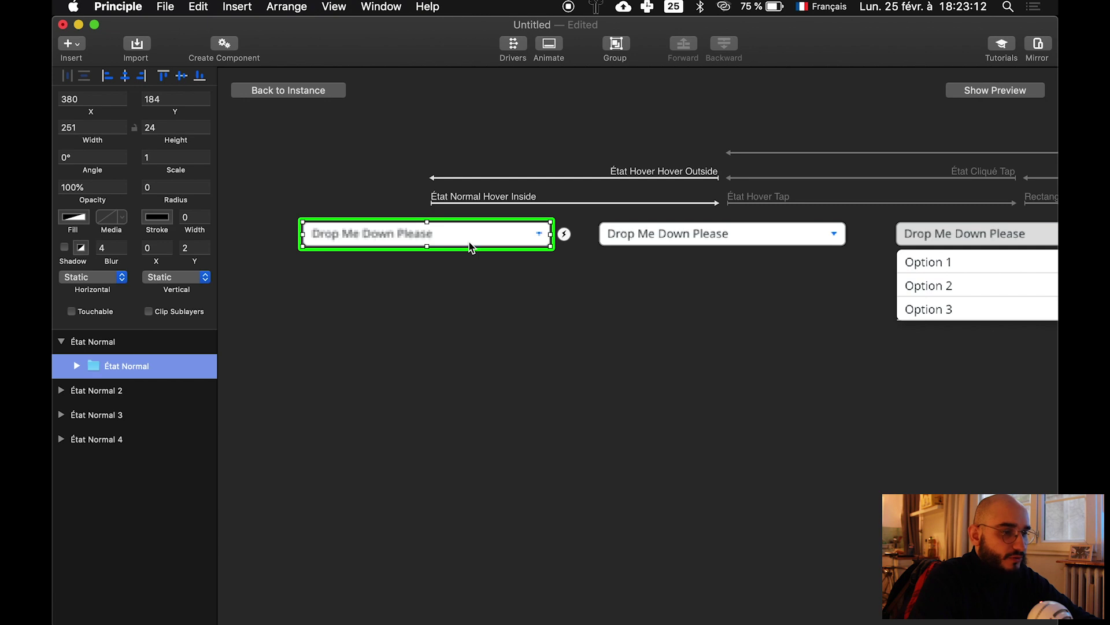
scroll(620, 300, "right", 10)
left_click(633, 300)
scroll(638, 307, "left", 10)
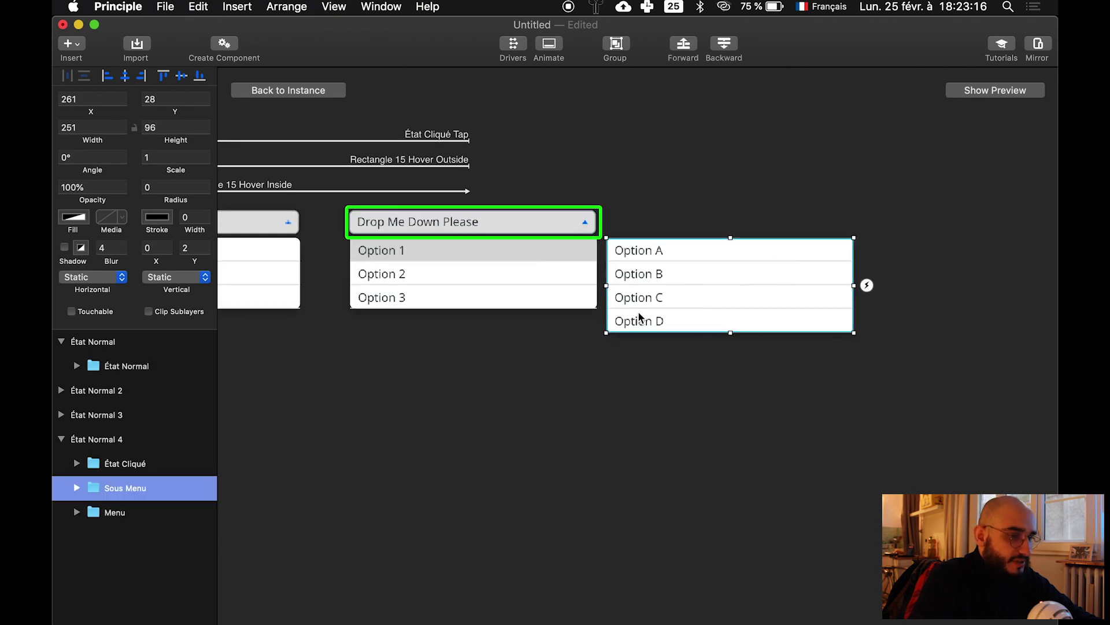
left_click(507, 280)
key("super+v")
left_click(624, 429)
left_click(648, 311)
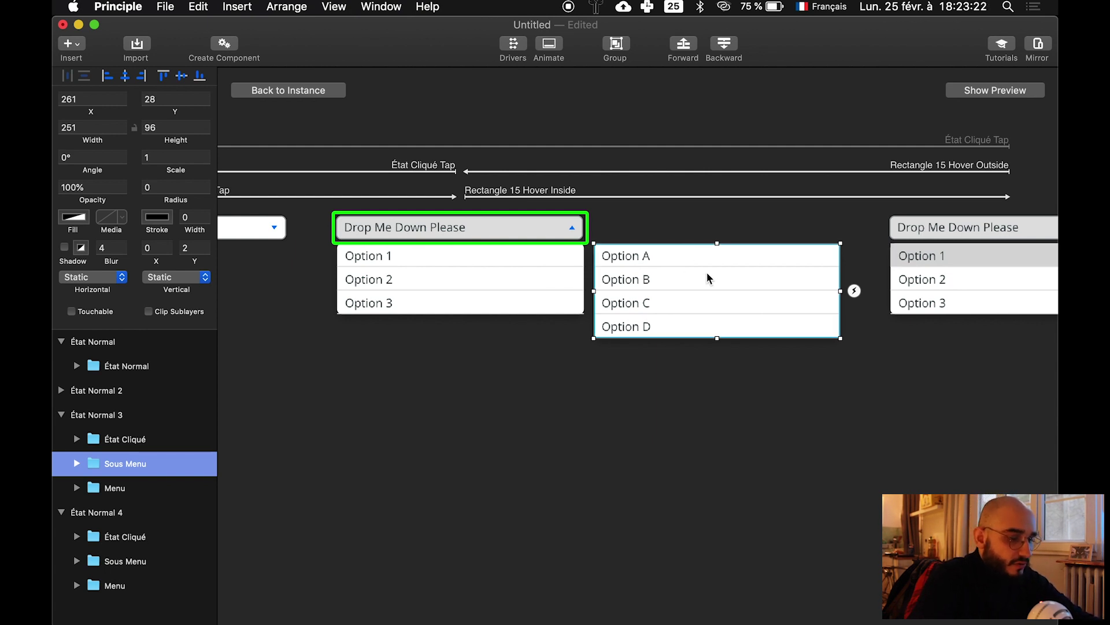
Shift the Sous Menu group in État Normal 3 to X 241 and set its opacity to 0%
key("shift+Left")
key("shift+Left")
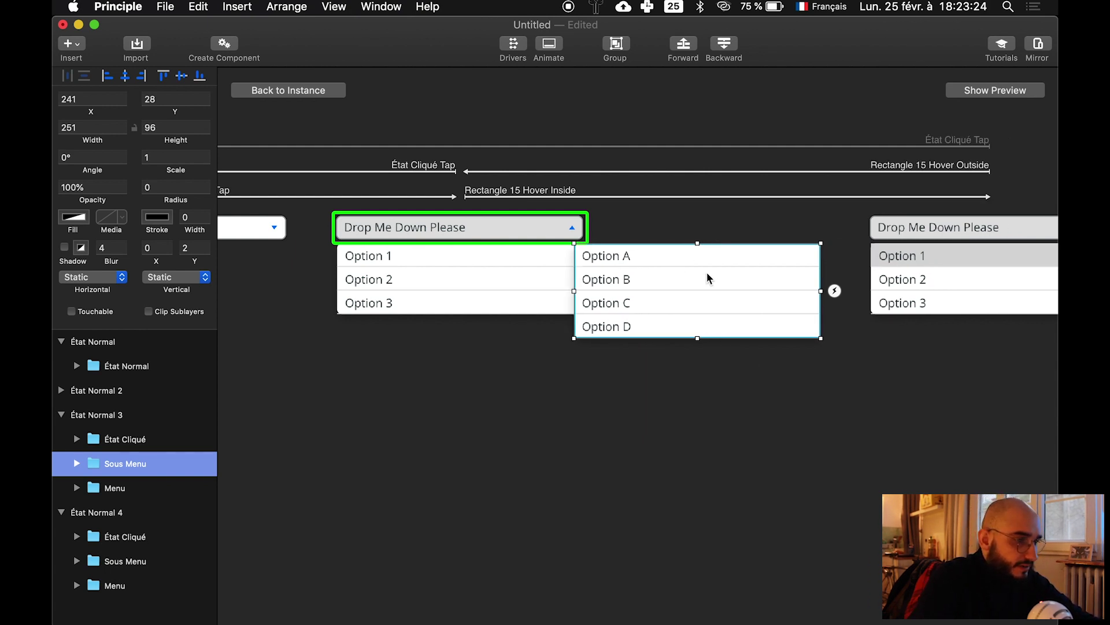
type("50")
key("Return")
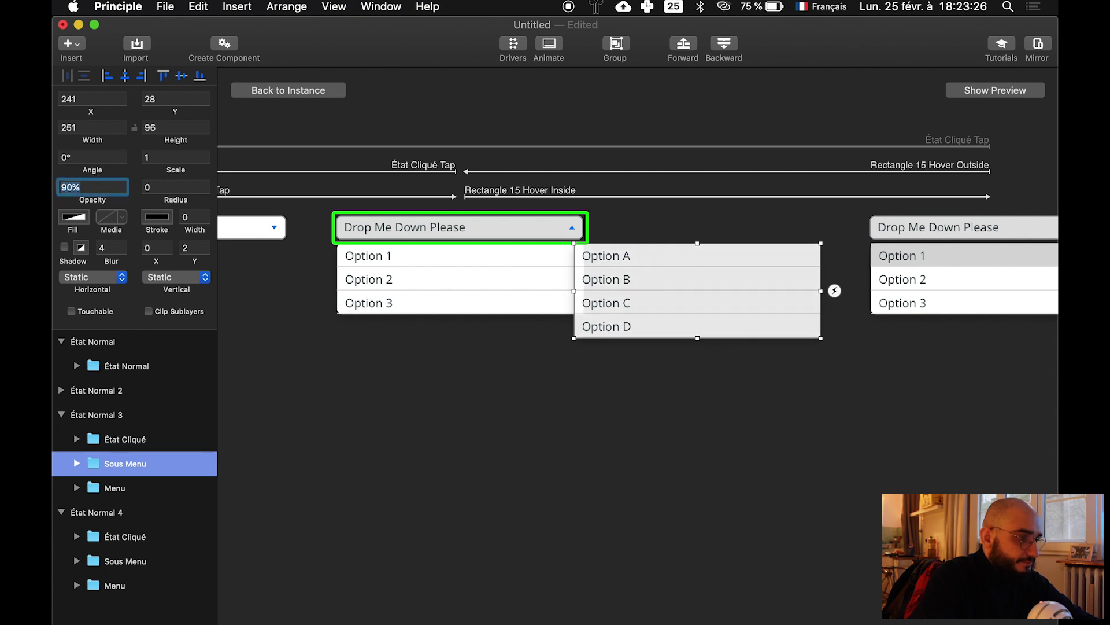
key("Return")
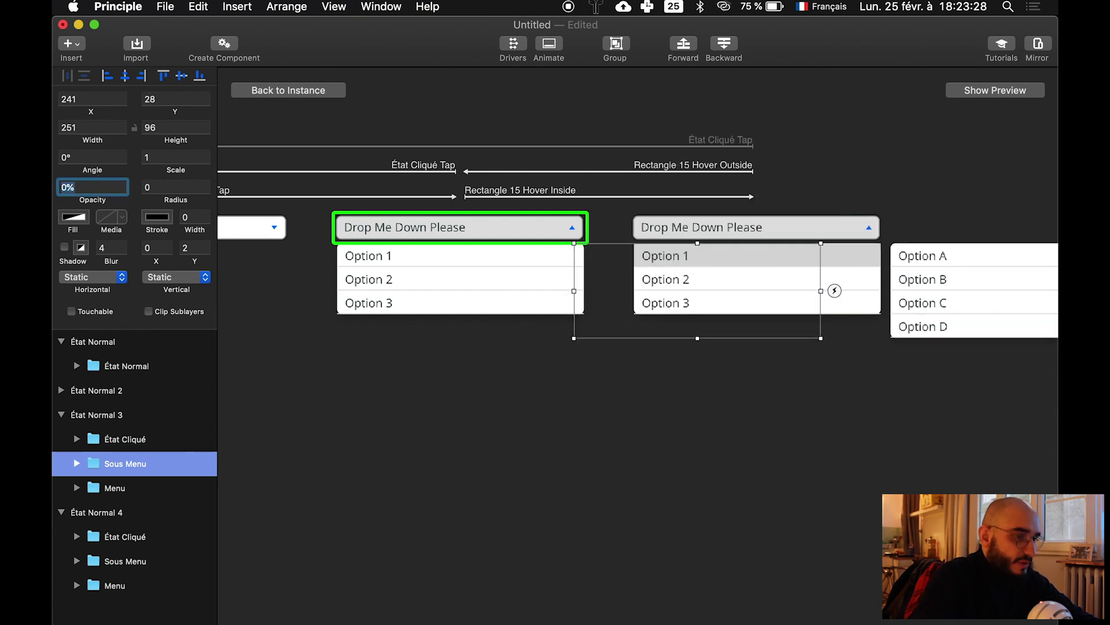
left_click(580, 461)
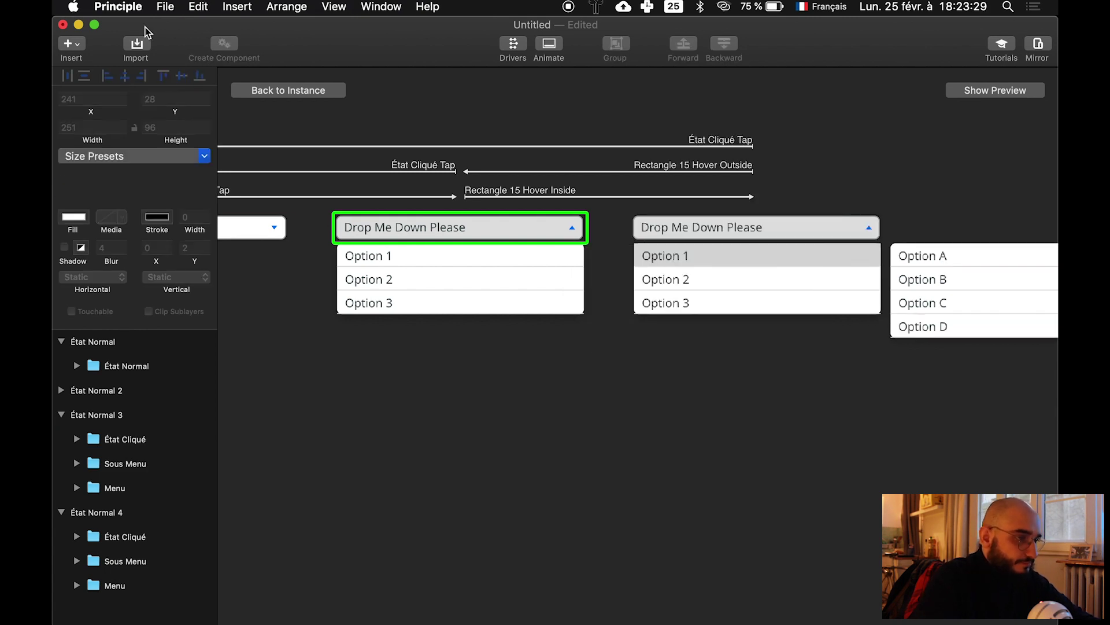
Return to the component instance and test the submenu animation in the preview by opening the dropdown and pointing at Option 1
left_click(269, 91)
key("ctrl+Right")
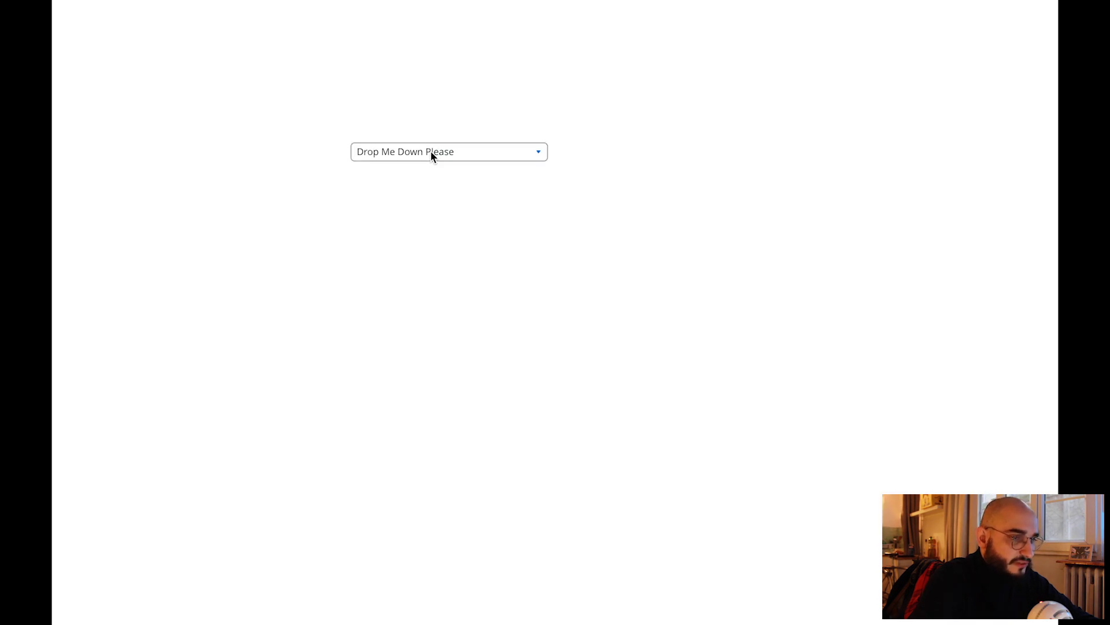
left_click(430, 151)
mouse_move(431, 167)
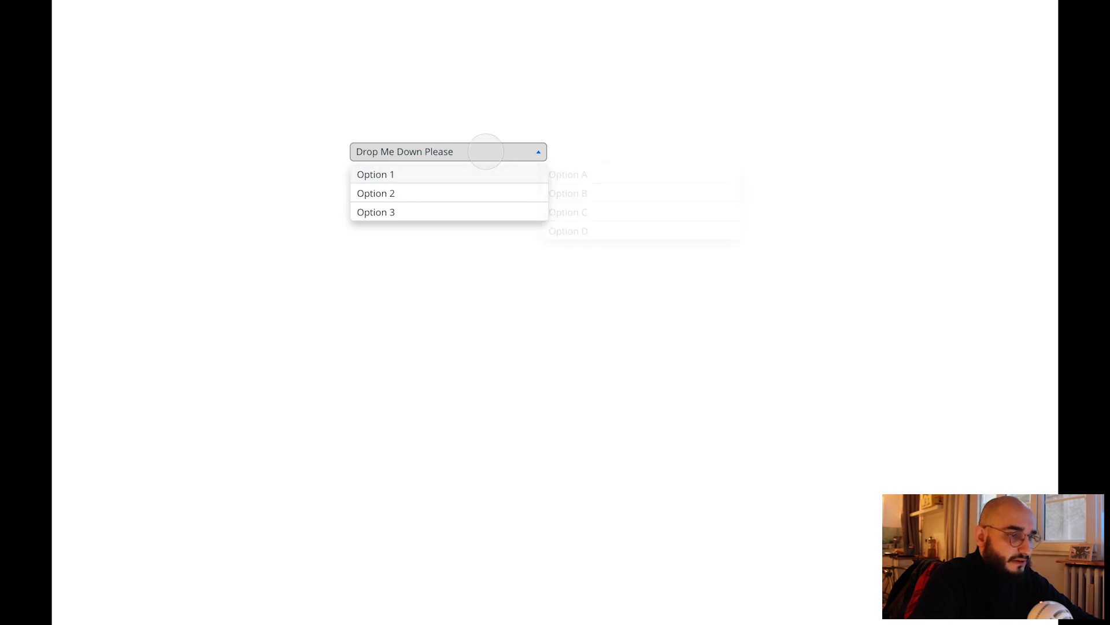
mouse_move(485, 155)
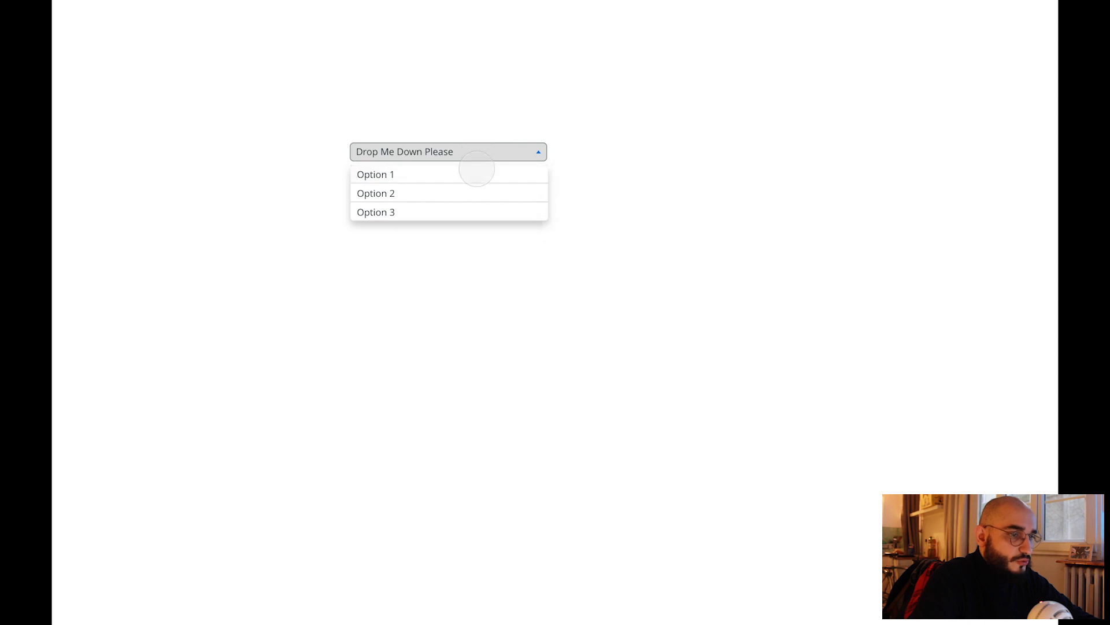